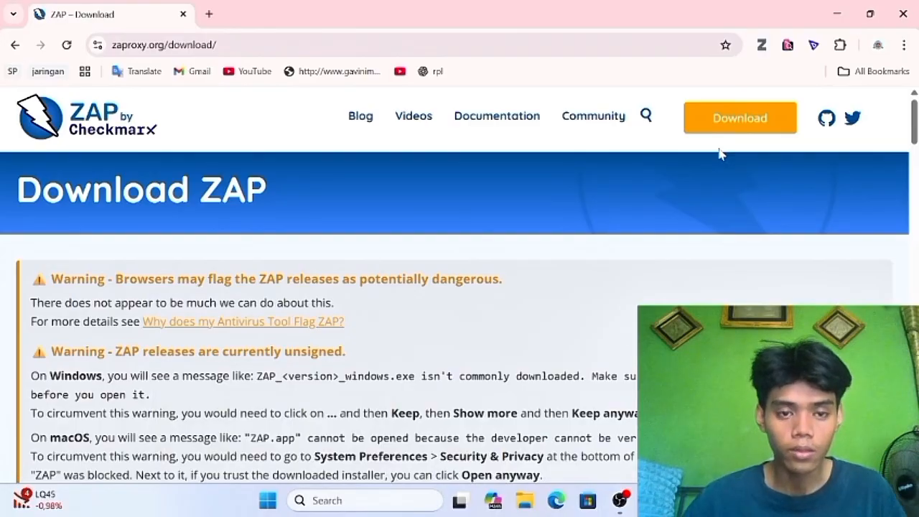
scroll(713, 187, down, 1)
scroll(714, 186, up, 1)
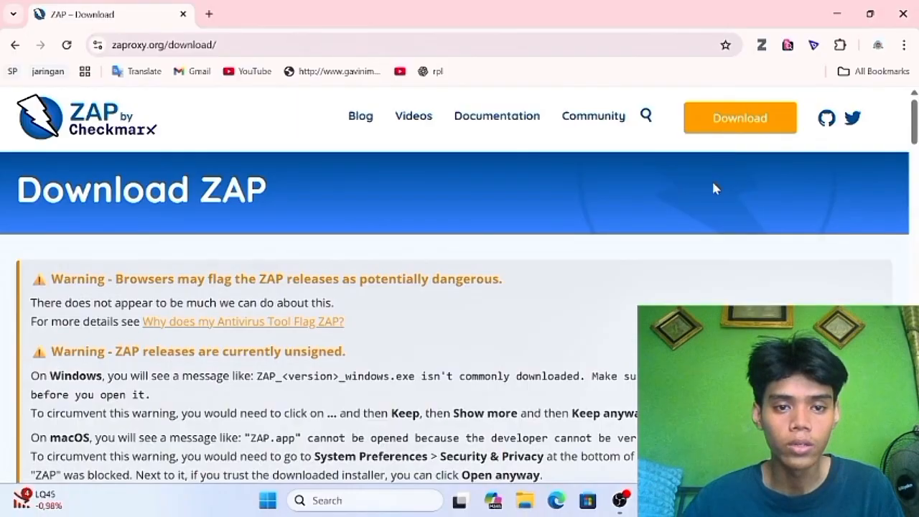
scroll(713, 188, down, 4)
scroll(714, 188, up, 3)
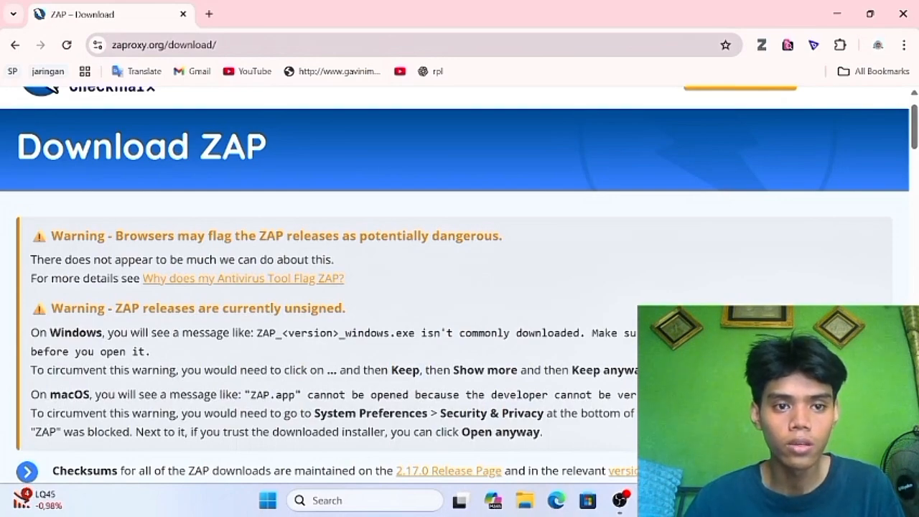
scroll(199, 189, up, 1)
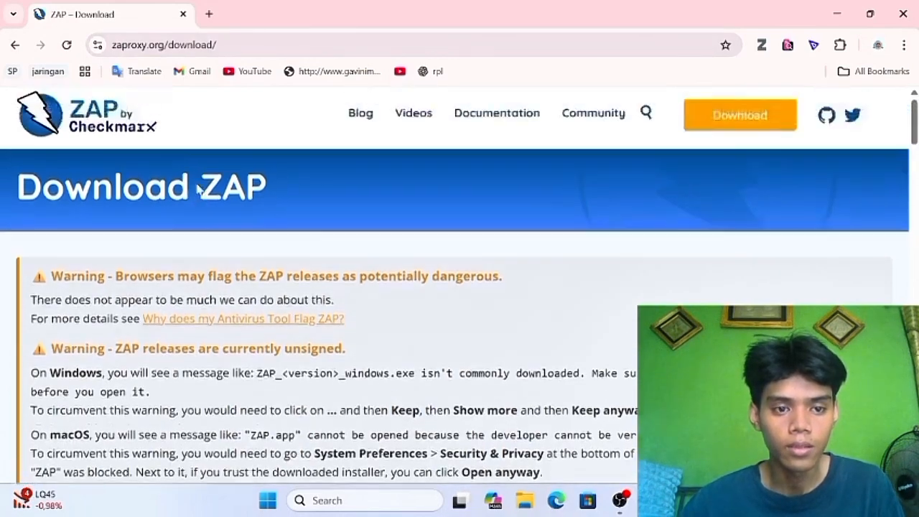
scroll(199, 188, down, 1)
scroll(199, 188, up, 2)
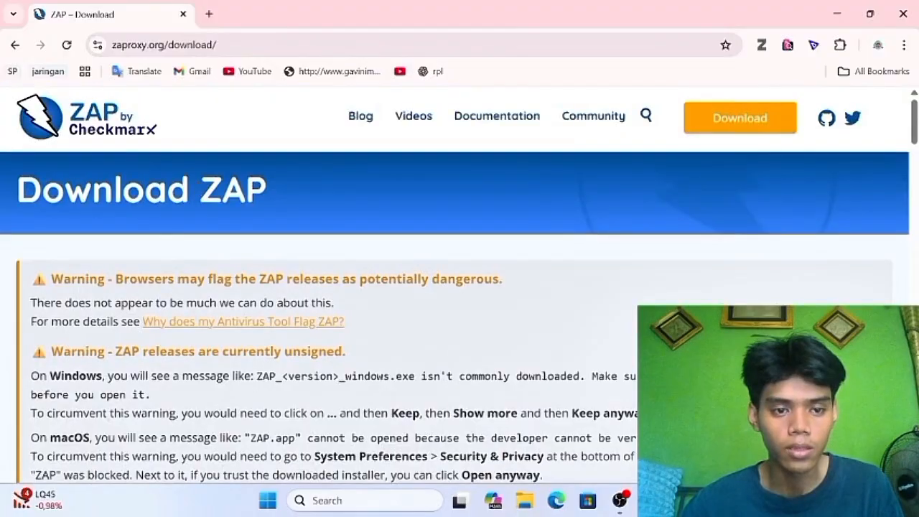
Download the Windows (64) Installer of ZAP 2.17.0 from the ZAP download page.
scroll(460, 287, down, 5)
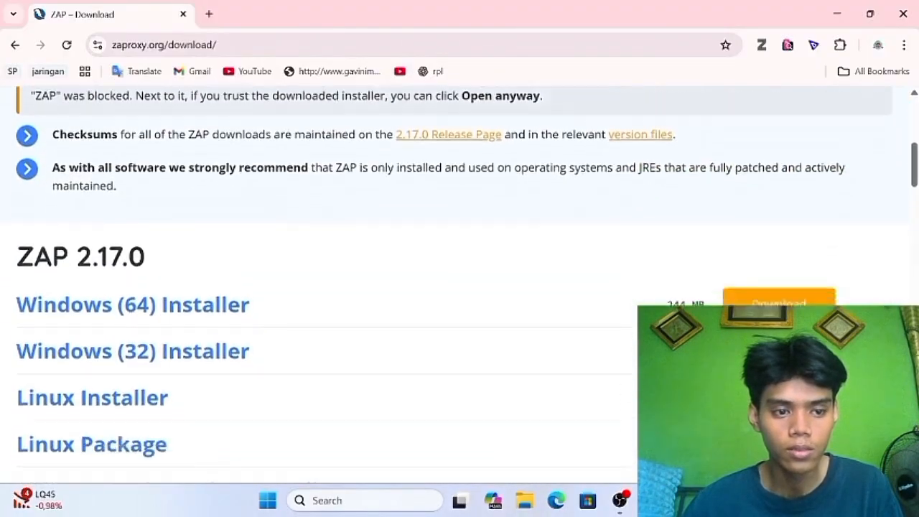
scroll(460, 288, down, 1)
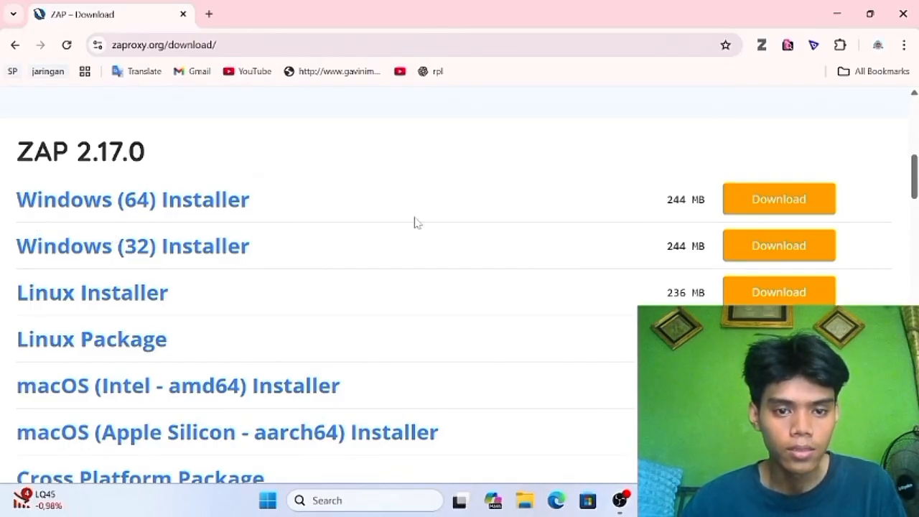
click(764, 204)
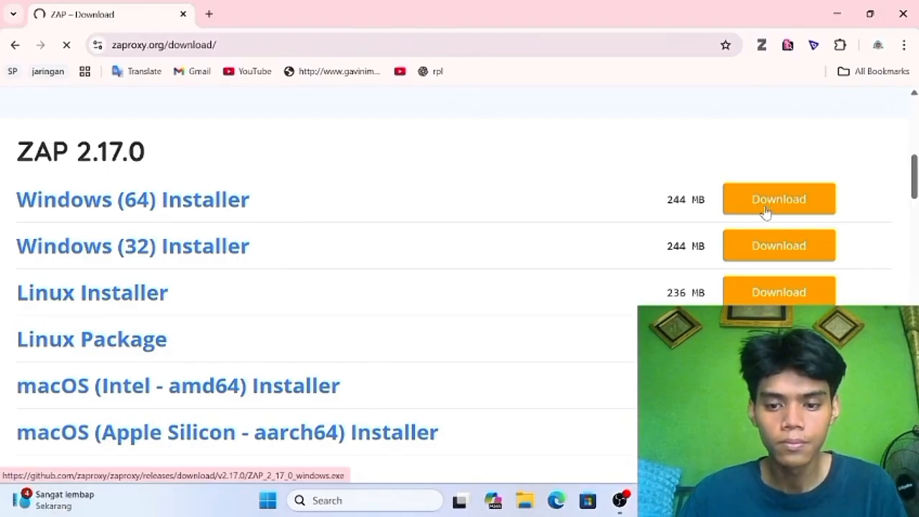
click(766, 210)
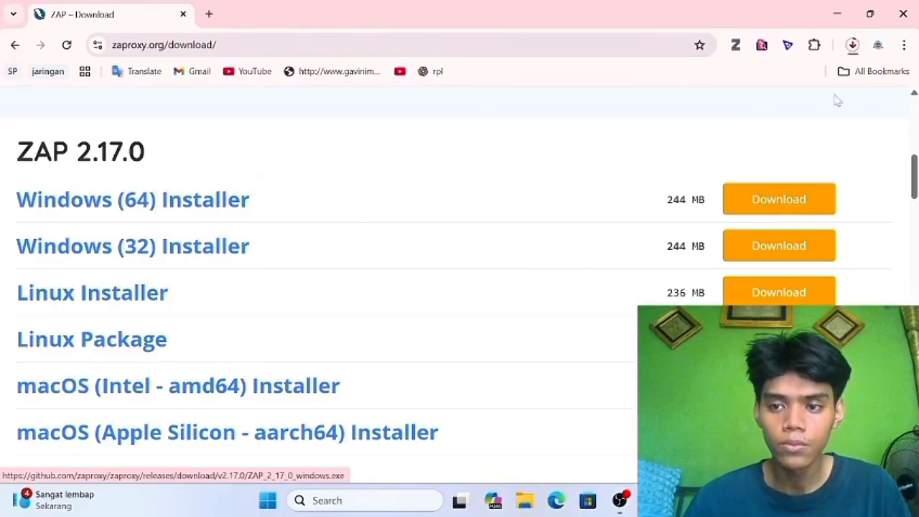
Open the full download history and launch the downloaded ZAP_2_17_0_windows.exe installer.
click(852, 44)
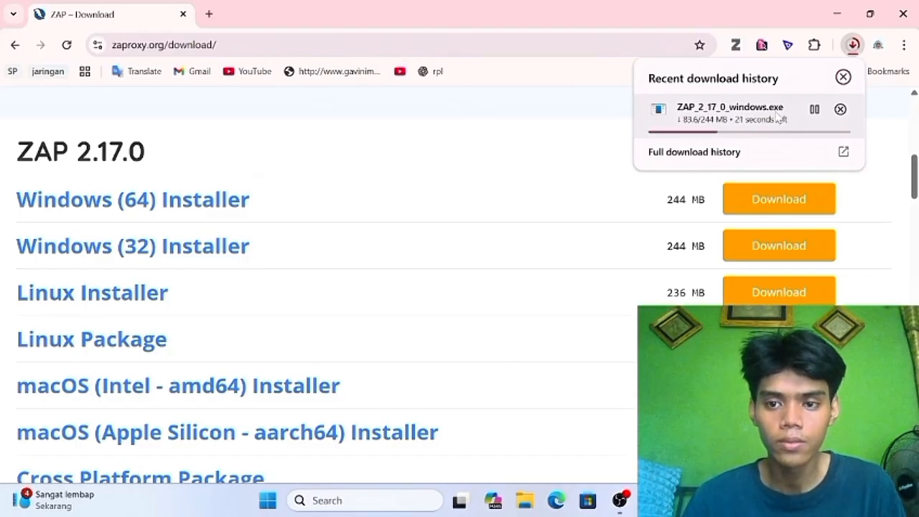
click(694, 151)
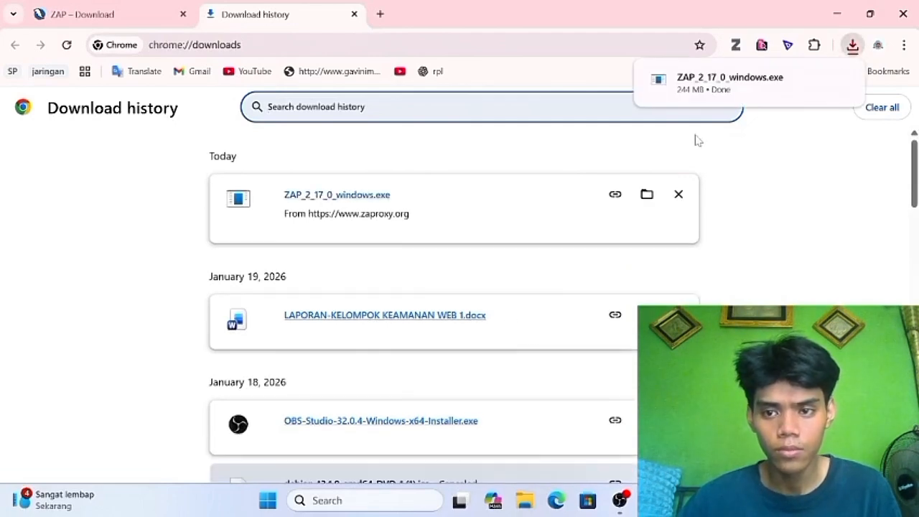
mouse_move(718, 85)
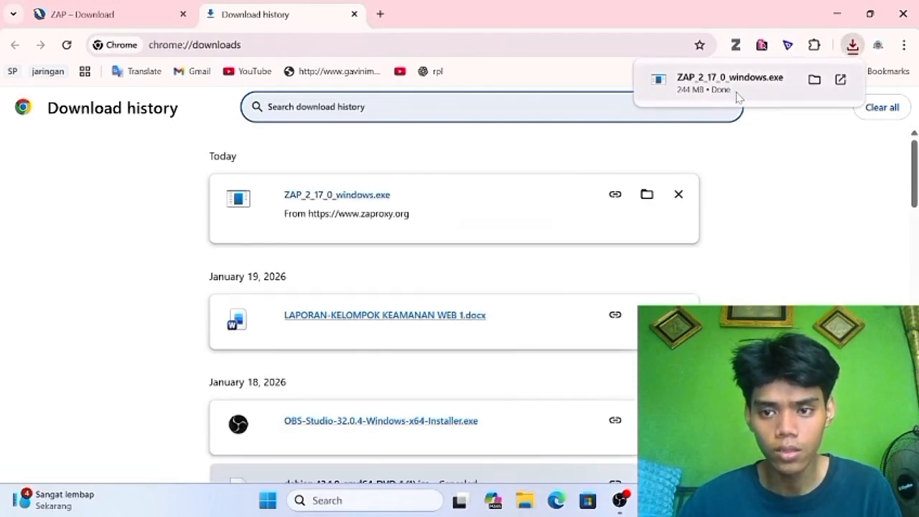
click(840, 80)
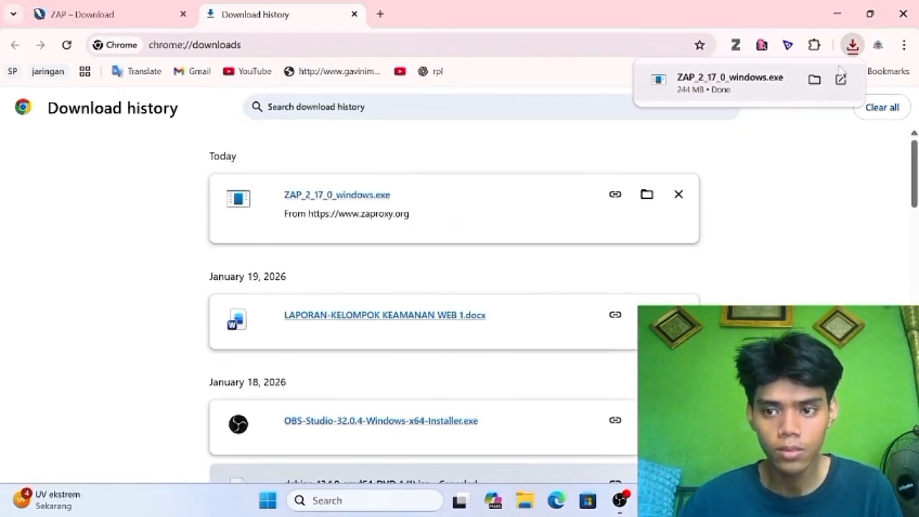
click(841, 80)
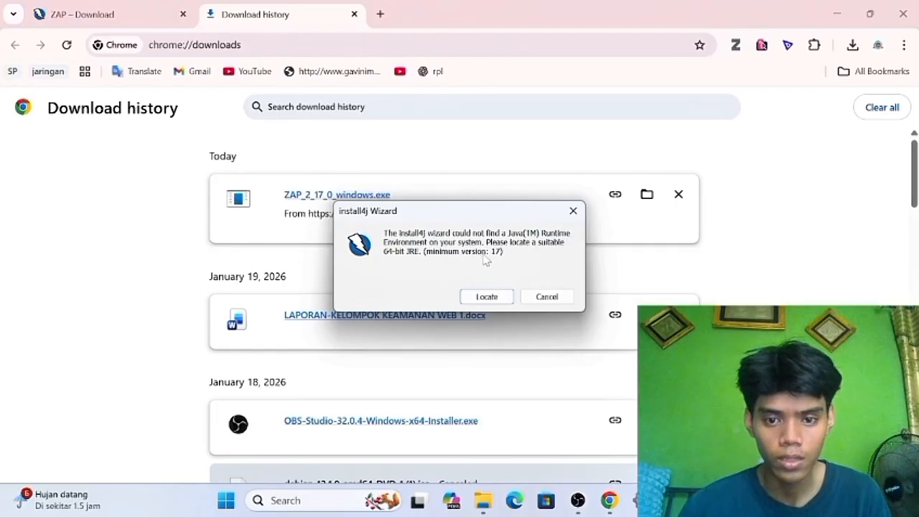
Return to the install4j wizard and start locating a Java runtime for the installer.
click(478, 303)
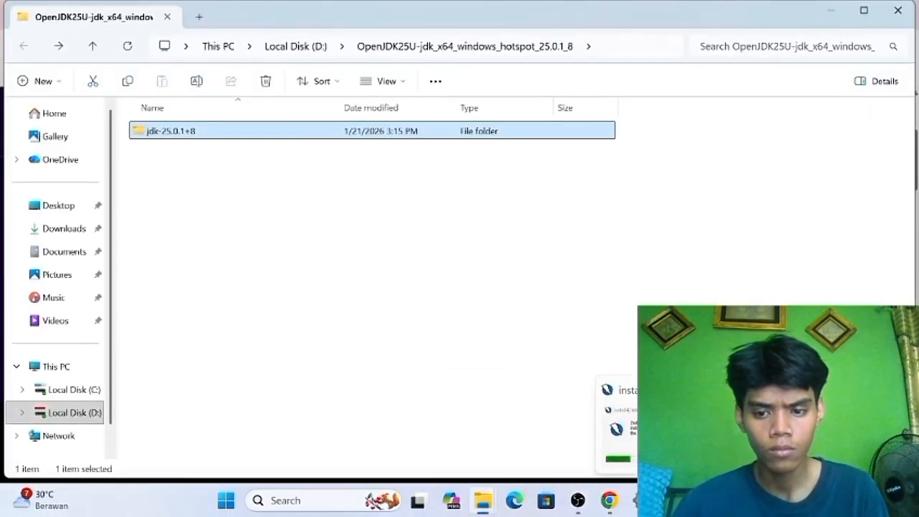
mouse_move(609, 500)
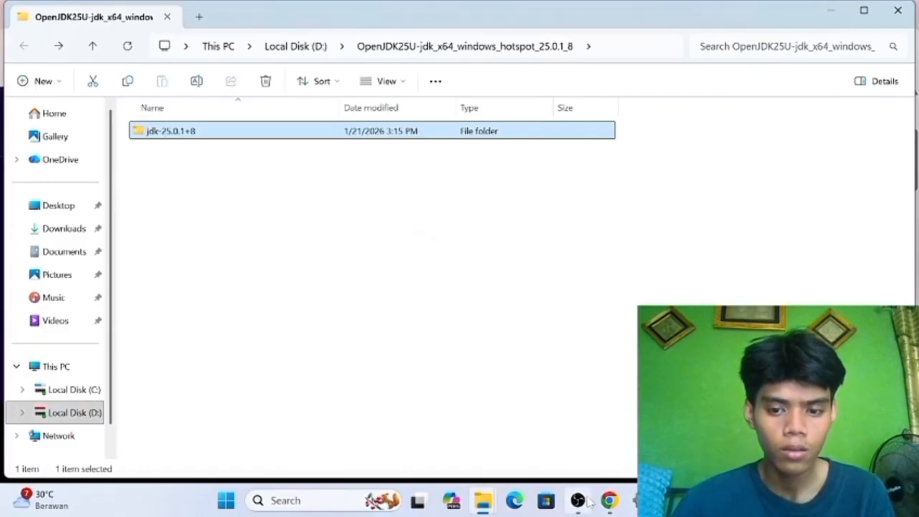
click(609, 503)
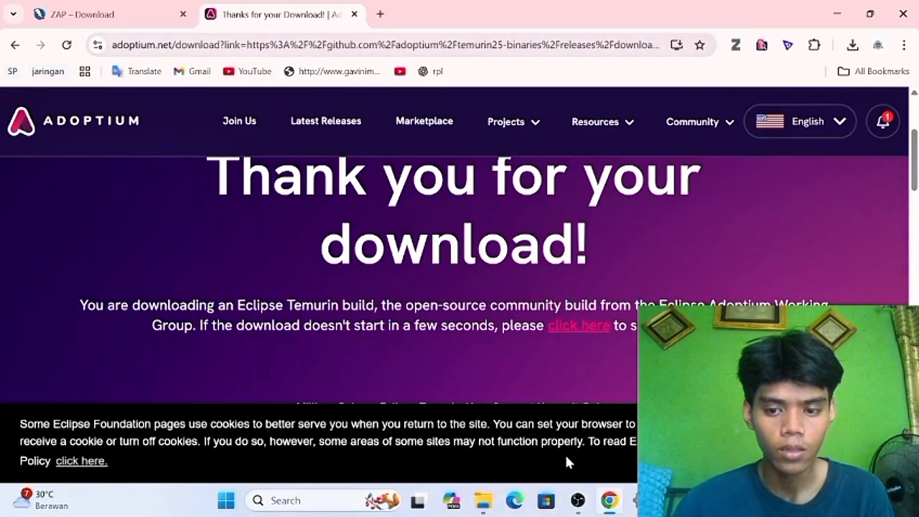
click(640, 501)
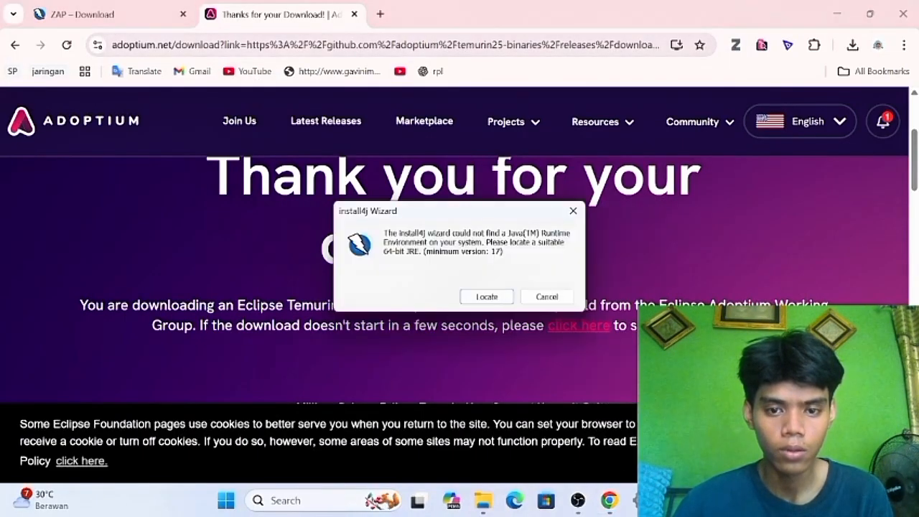
click(487, 296)
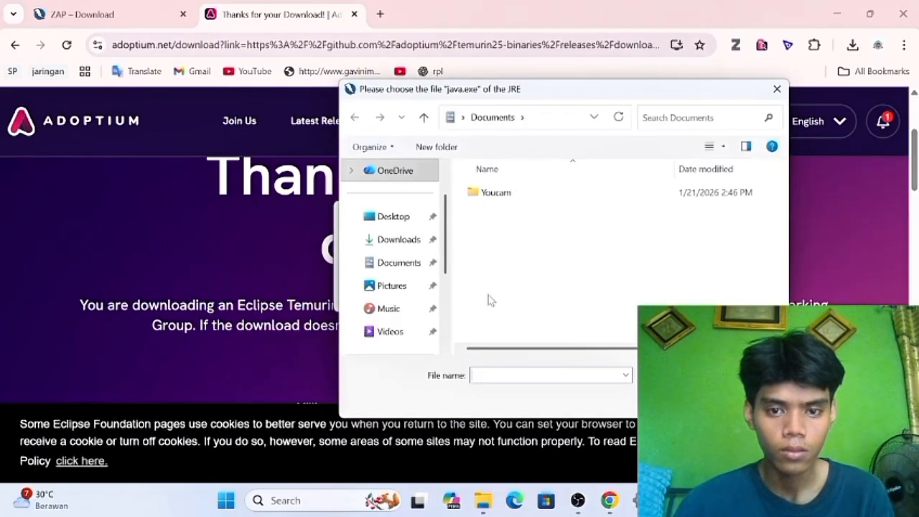
Choose the java file in the bin folder of jdk-25.0.1+8, inside the OpenJDK25U folder on Local Disk (D:), as the installer's JRE.
scroll(407, 309, down, 2)
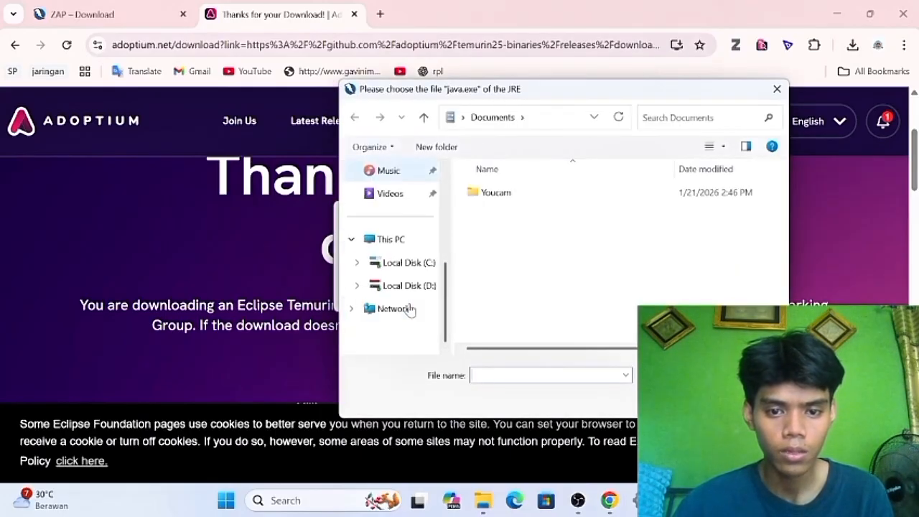
click(410, 263)
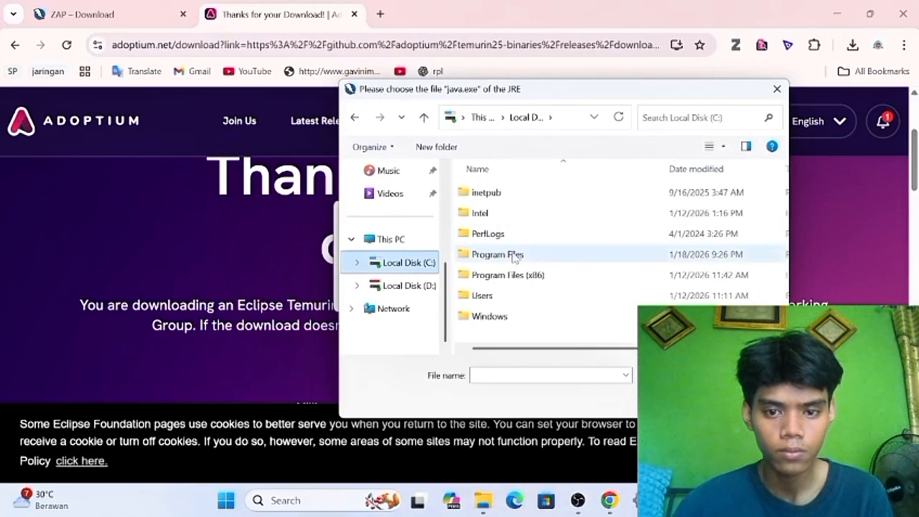
scroll(513, 256, right, 2)
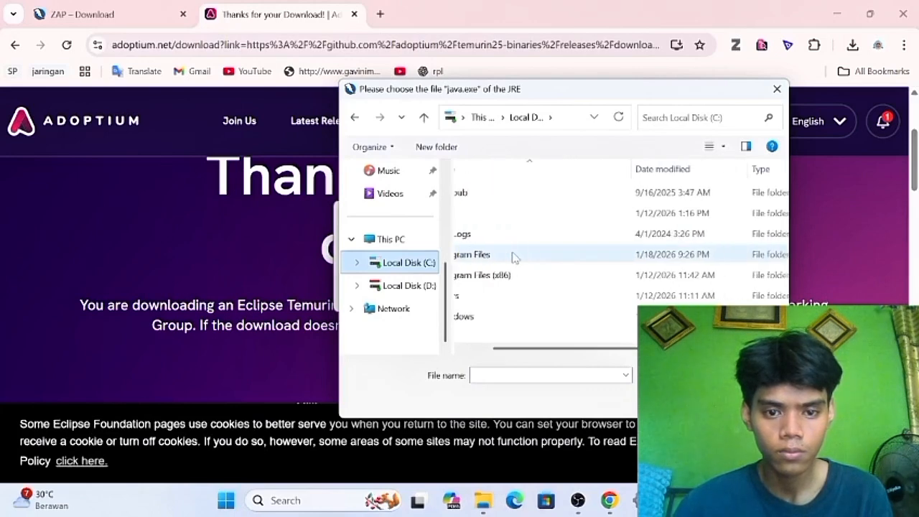
click(408, 288)
click(564, 281)
double_click(564, 282)
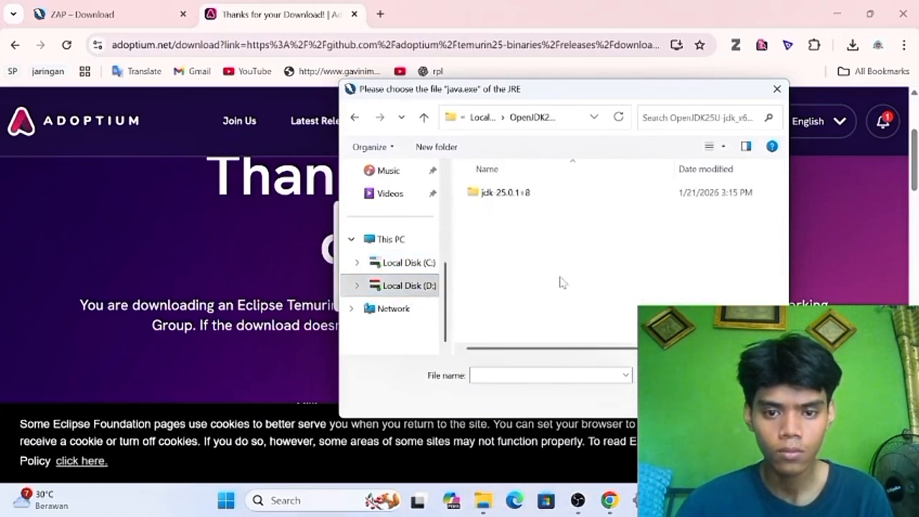
double_click(493, 192)
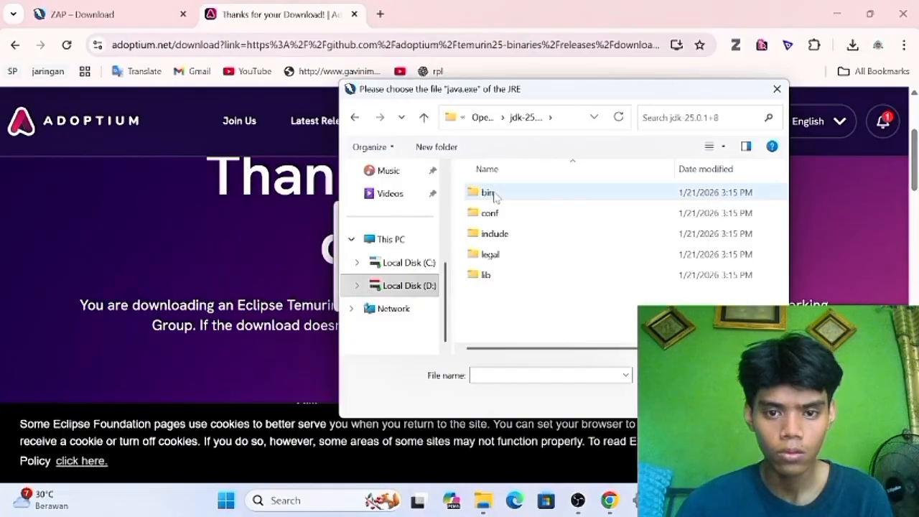
double_click(494, 194)
click(497, 212)
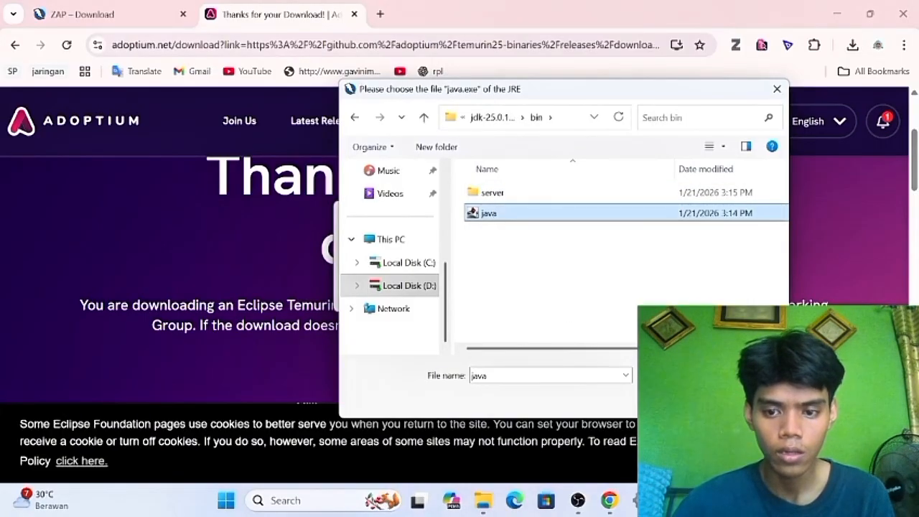
key(Return)
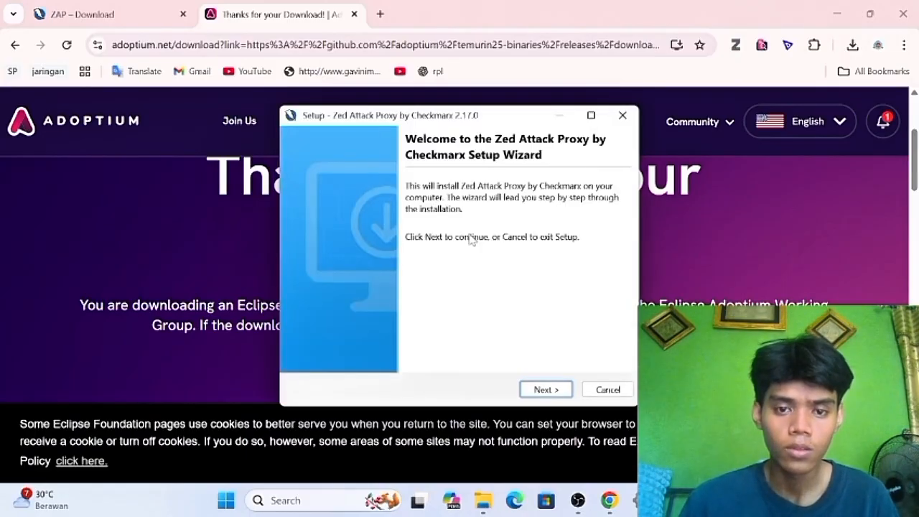
Accept the license agreement in the Zed Attack Proxy setup and proceed with the standard installation.
click(549, 392)
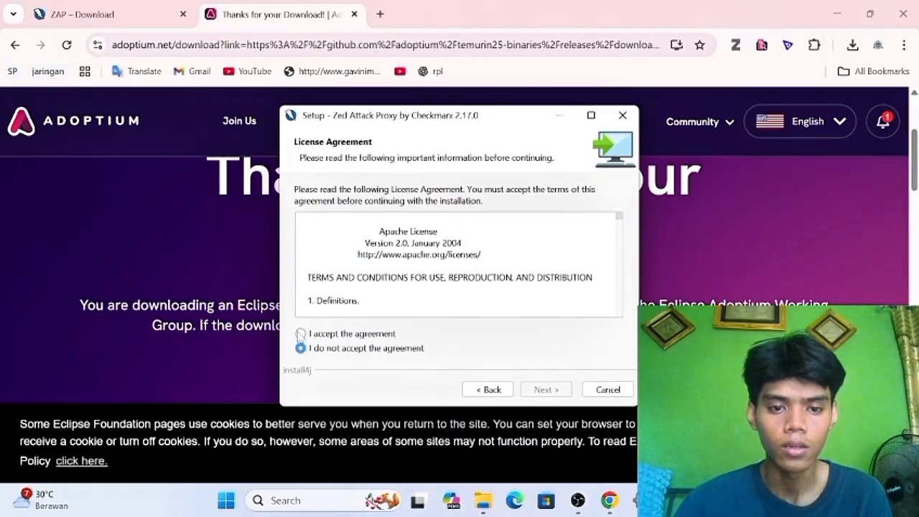
click(301, 334)
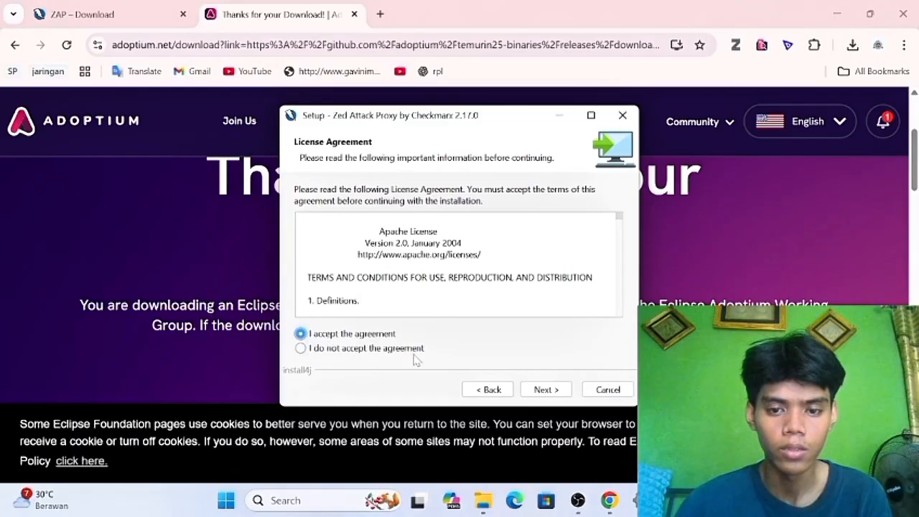
click(540, 389)
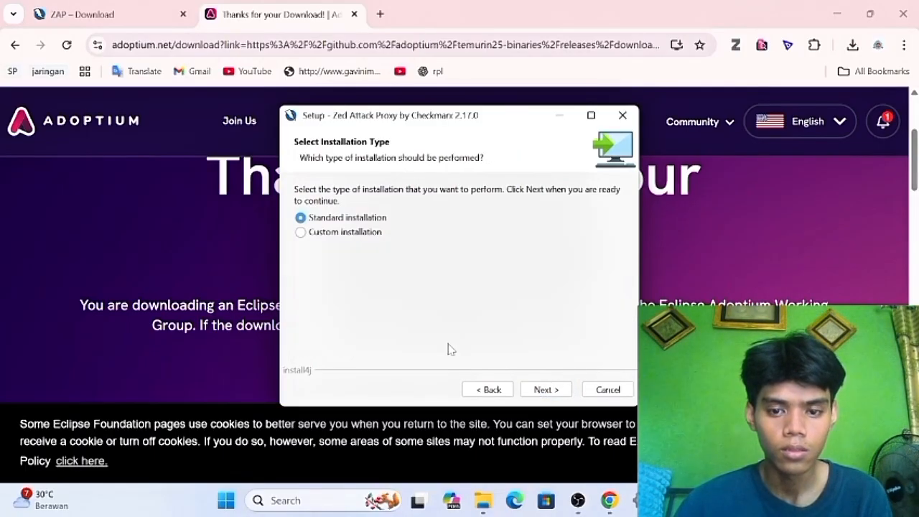
click(547, 394)
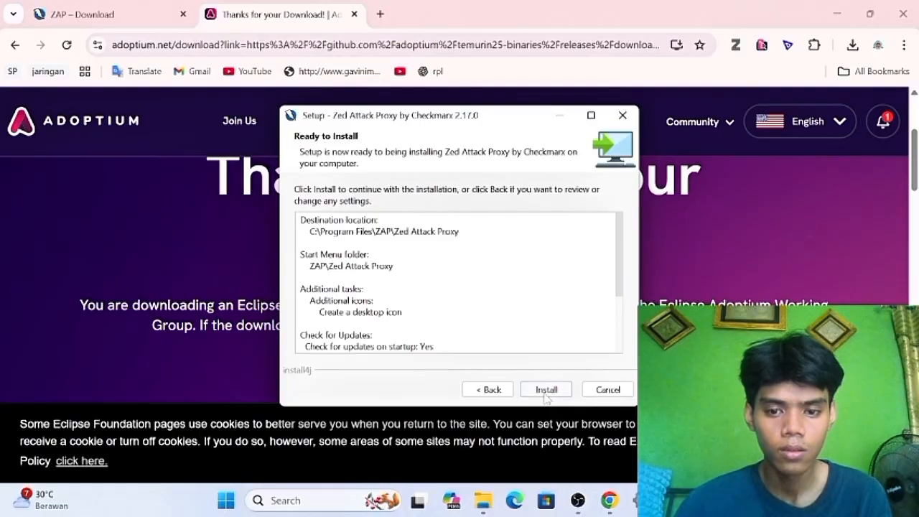
Review the installation summary, install Zed Attack Proxy and finish the setup wizard.
scroll(497, 318, down, 3)
scroll(499, 318, up, 3)
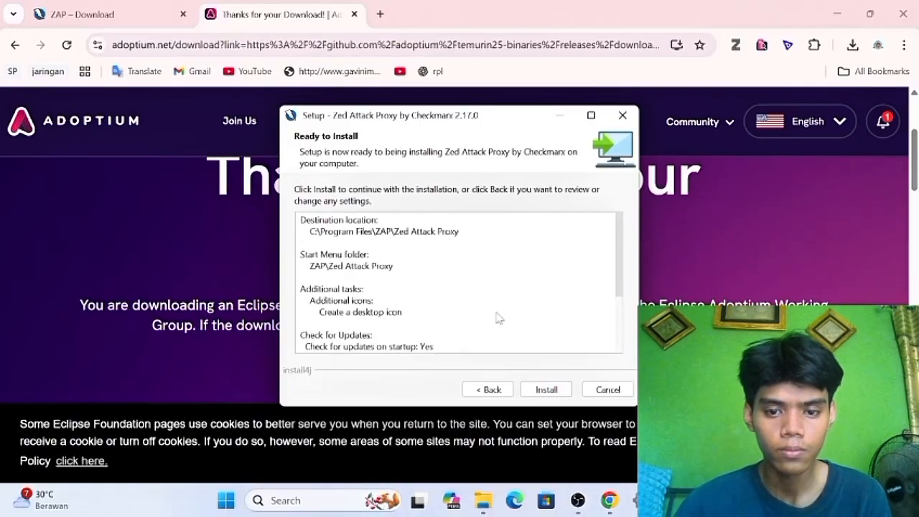
click(547, 390)
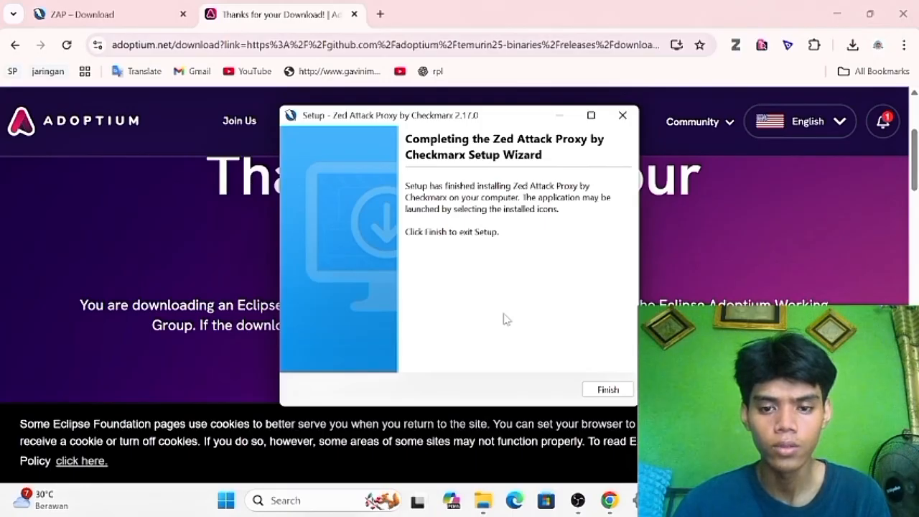
click(609, 389)
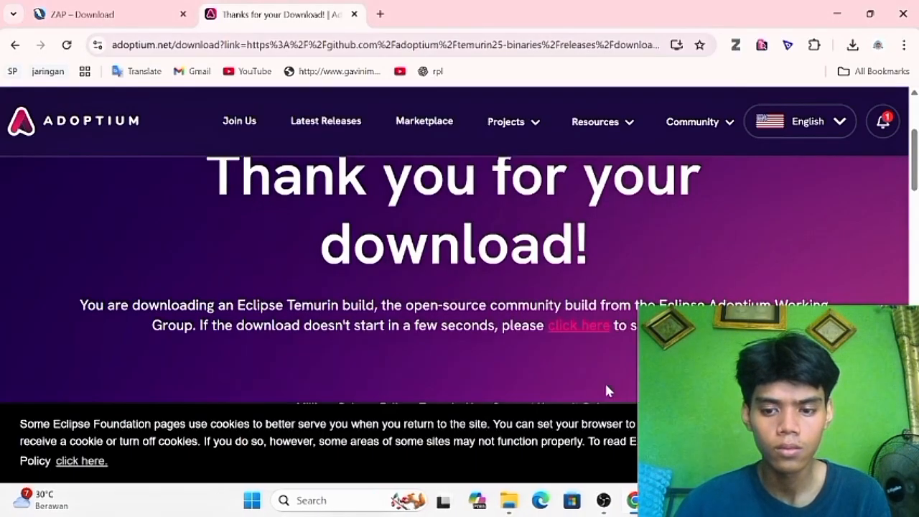
Show the desktop and launch ZAP 2.17.0, shifting its splash window slightly while it loads.
key(super+d)
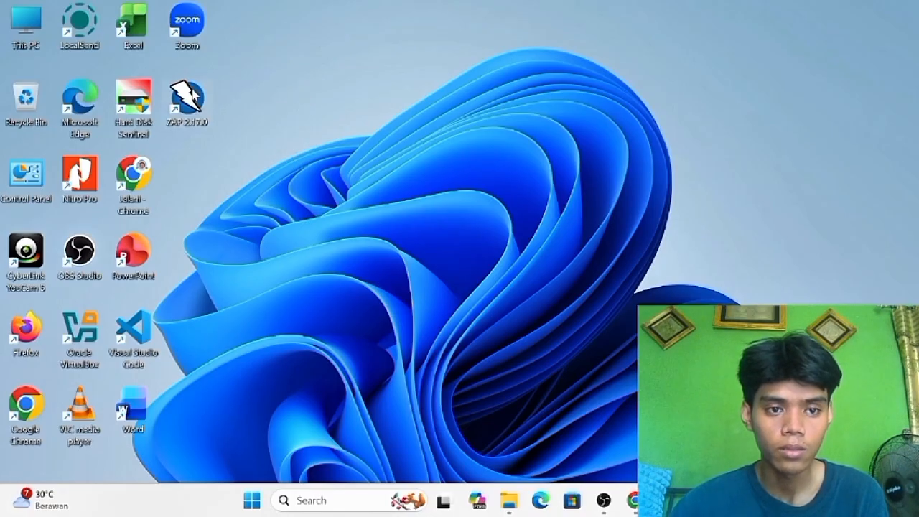
double_click(191, 98)
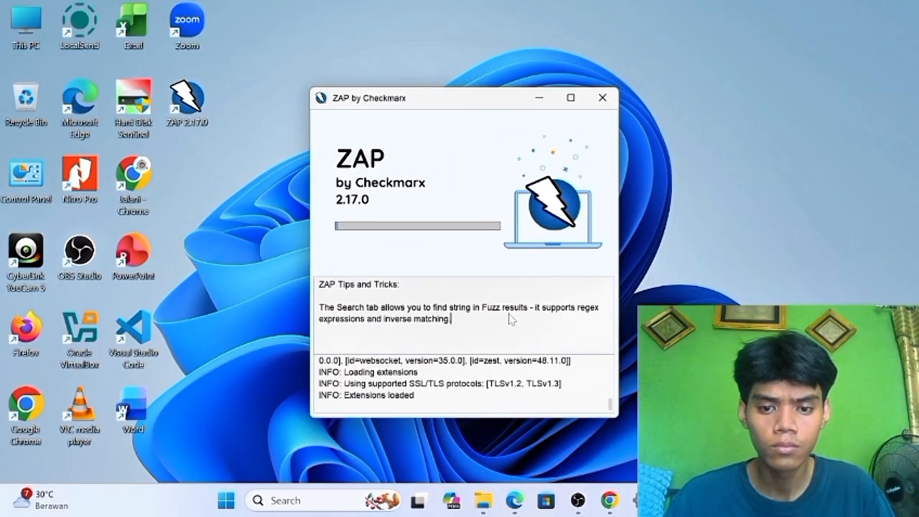
drag(428, 97, 443, 87)
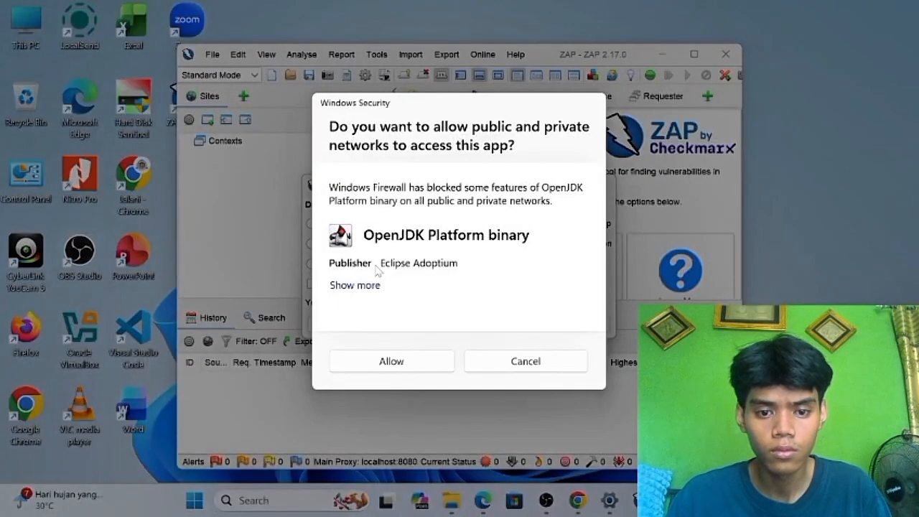
Allow the OpenJDK Platform binary network access and dismiss the session persistence prompt, leaving ZAP maximized with an enlarged Quick Start area.
click(392, 361)
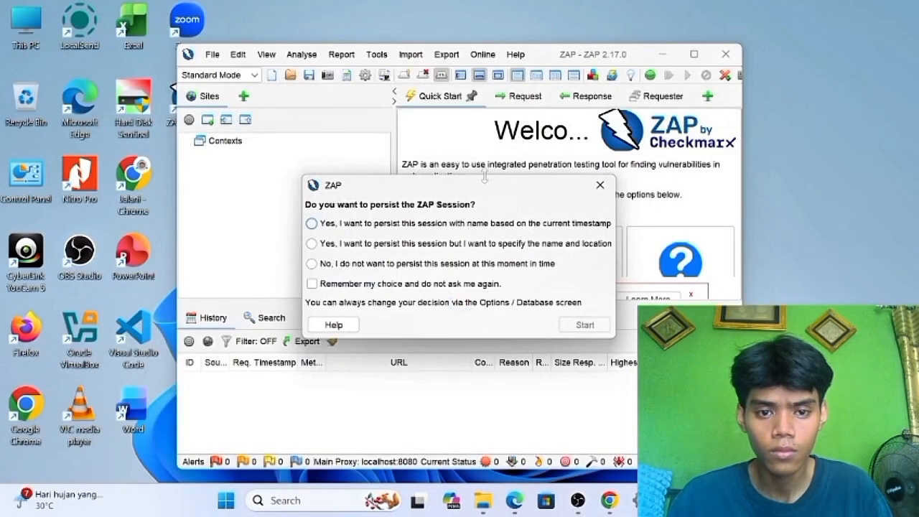
click(600, 186)
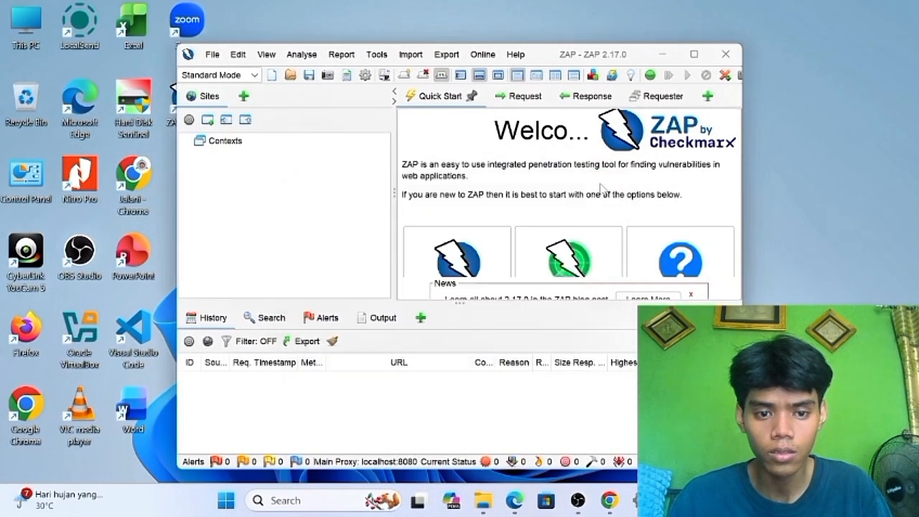
click(693, 55)
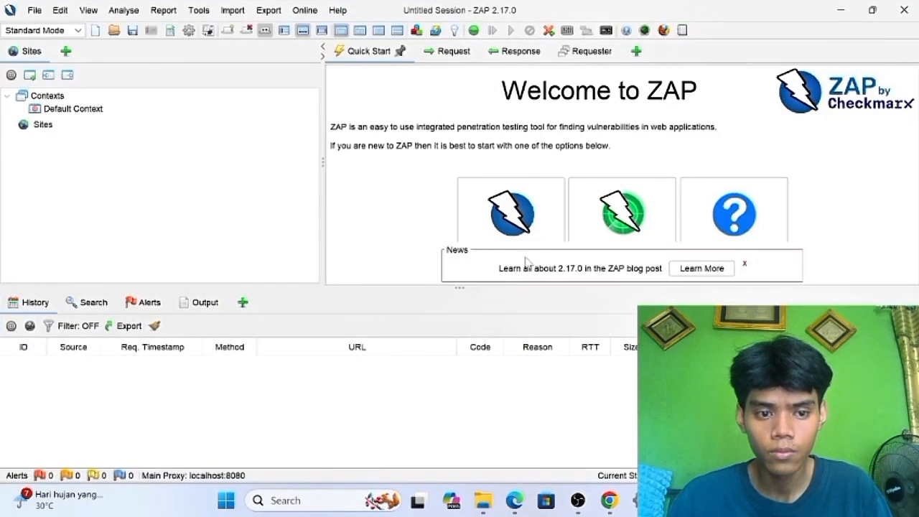
drag(500, 287, 501, 308)
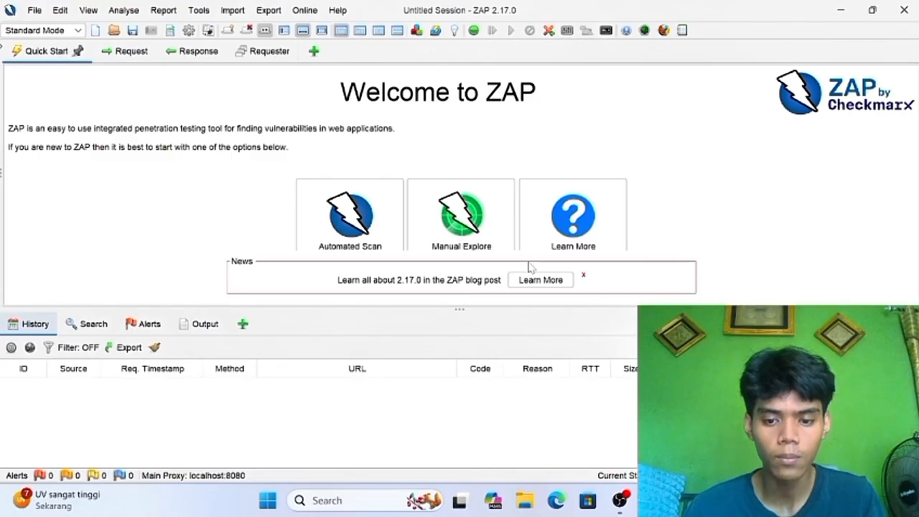
click(363, 235)
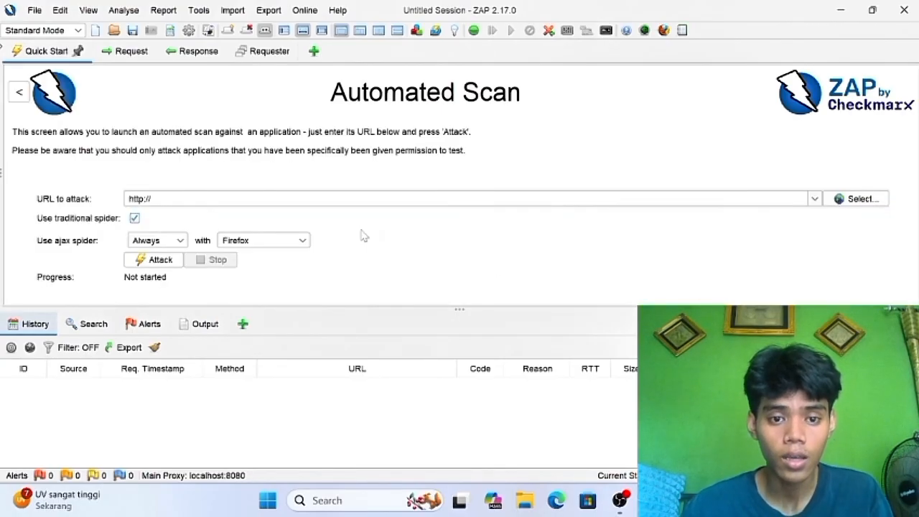
click(150, 198)
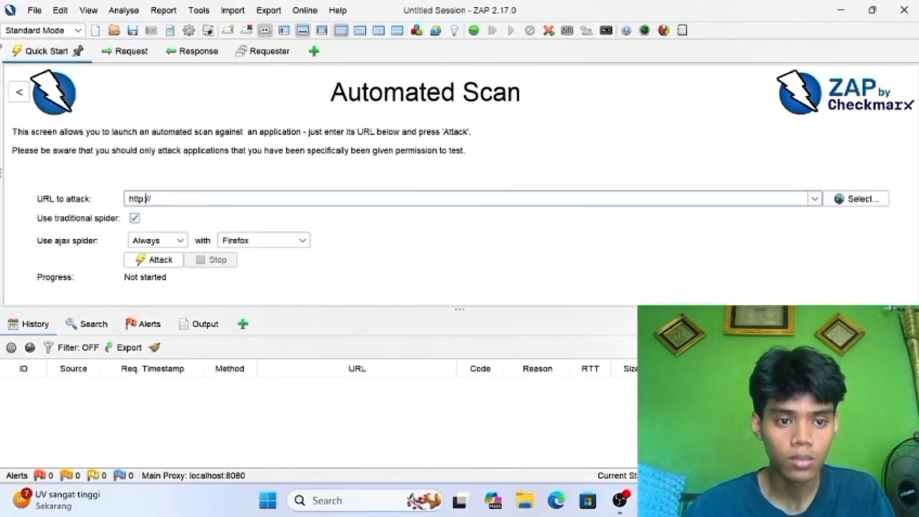
text(s)
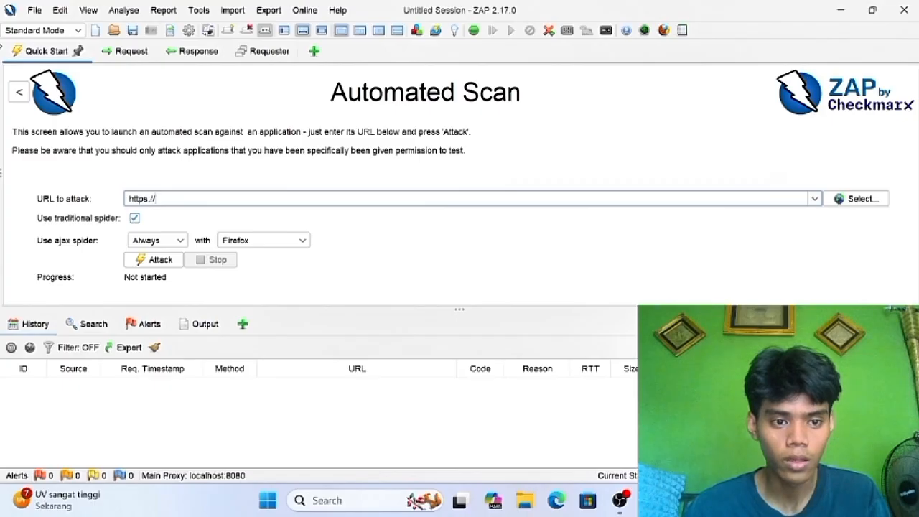
text(man80k)
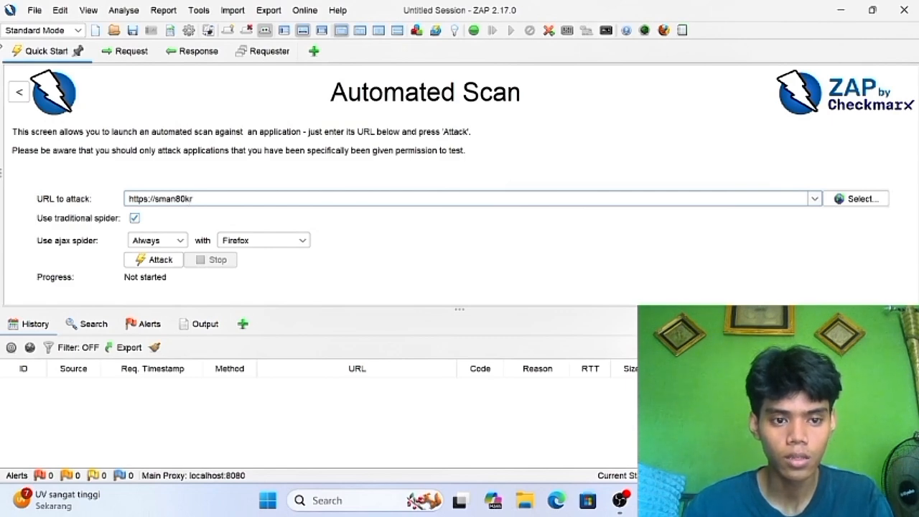
key(BackSpace)
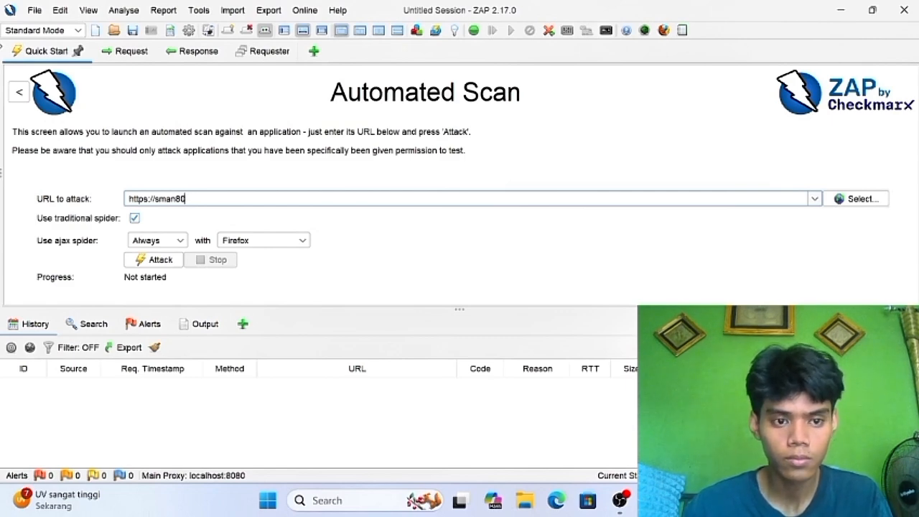
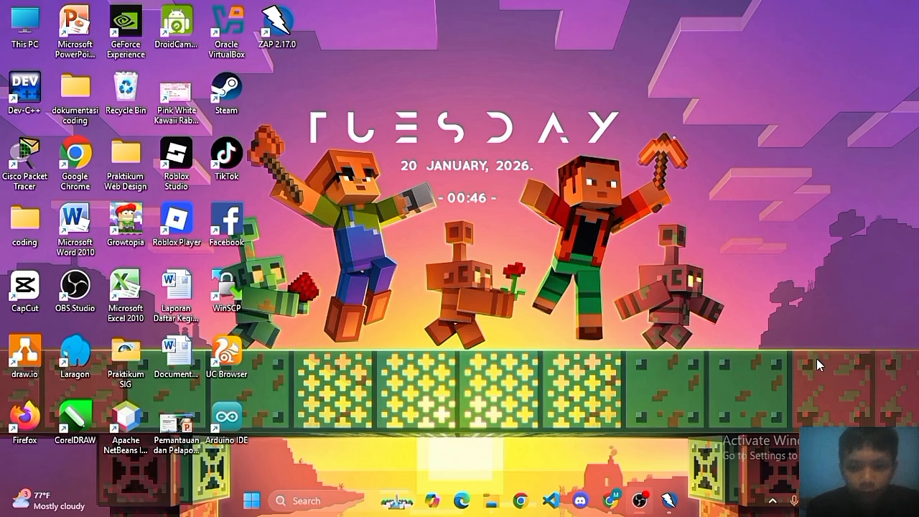
Switch to ZAP and launch its preconfigured Firefox browser.
click(672, 503)
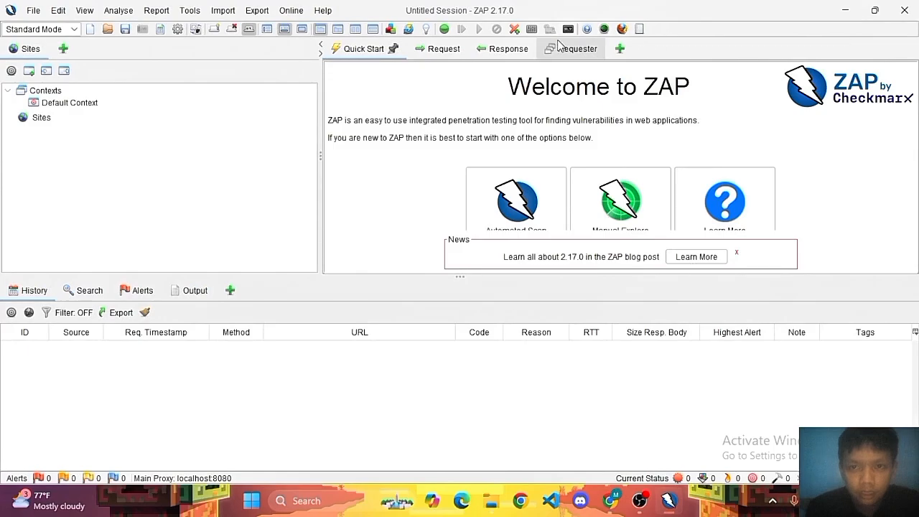
click(623, 29)
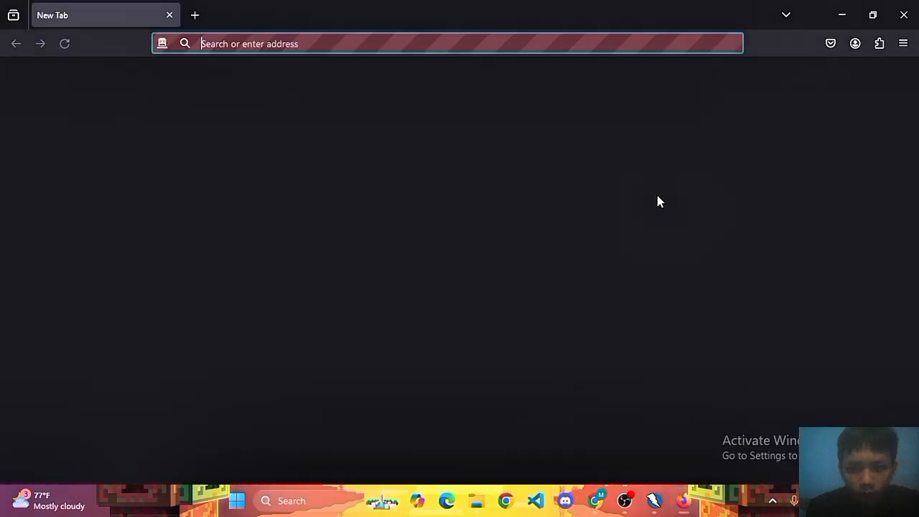
click(536, 265)
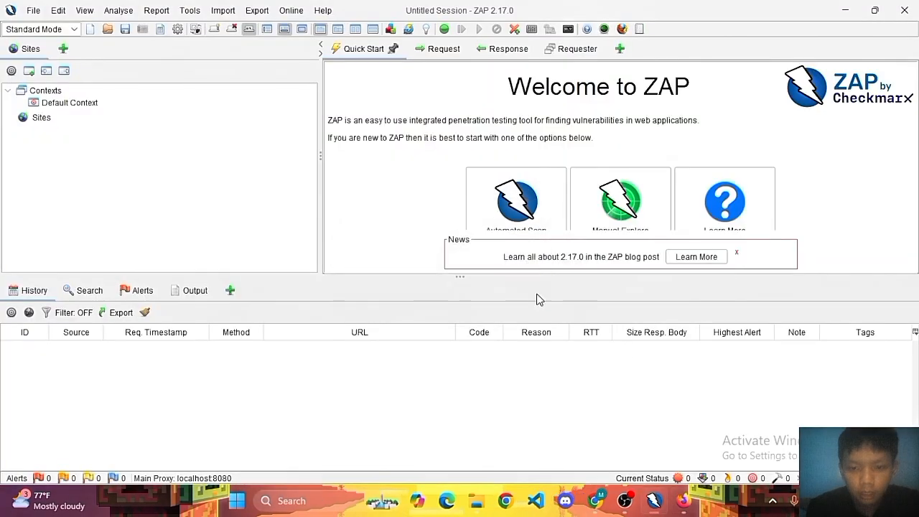
Switch to Chrome and copy the SMA Negeri 80 Jakarta page address, sman80jkt.sch.id/#navbar-offcanvas.
click(596, 501)
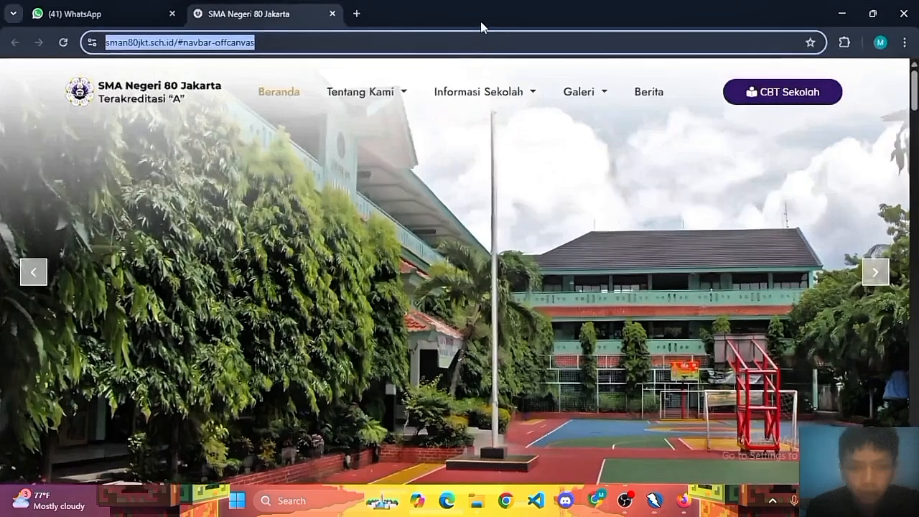
click(379, 166)
click(381, 43)
key(ctrl+c)
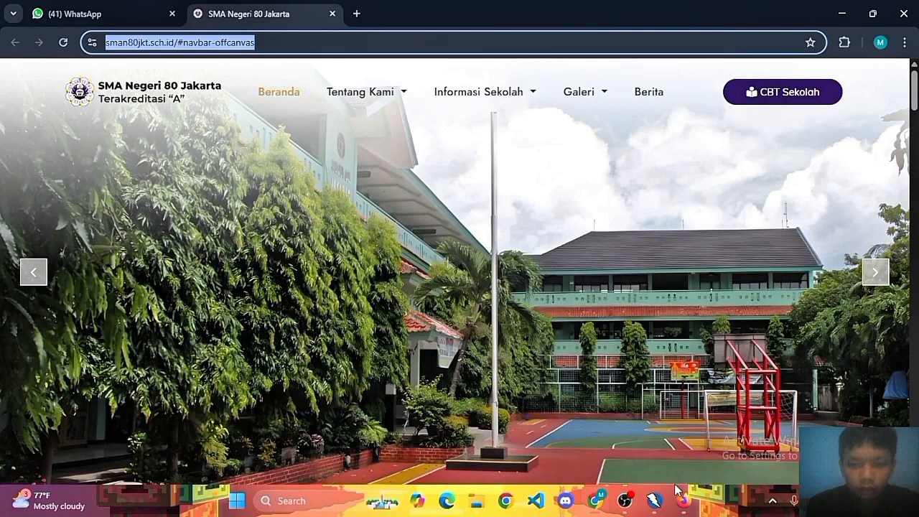
click(683, 501)
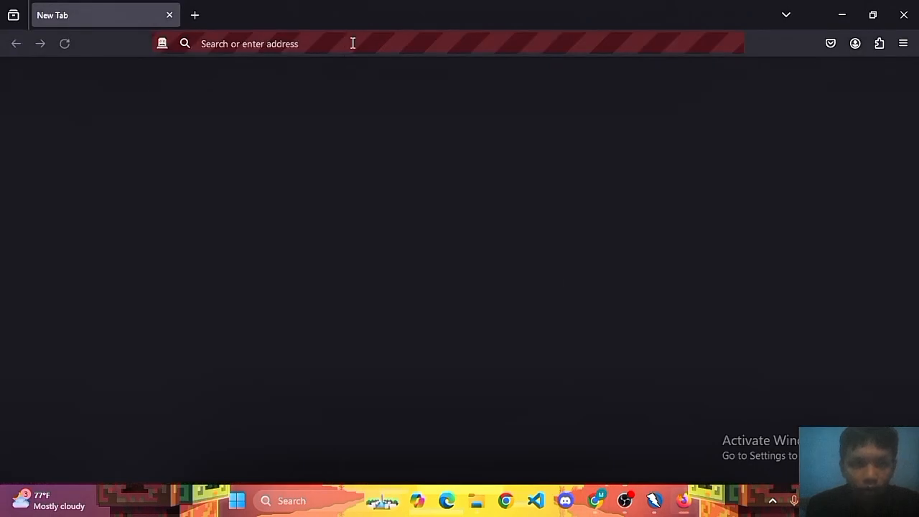
click(352, 43)
key(ctrl+v)
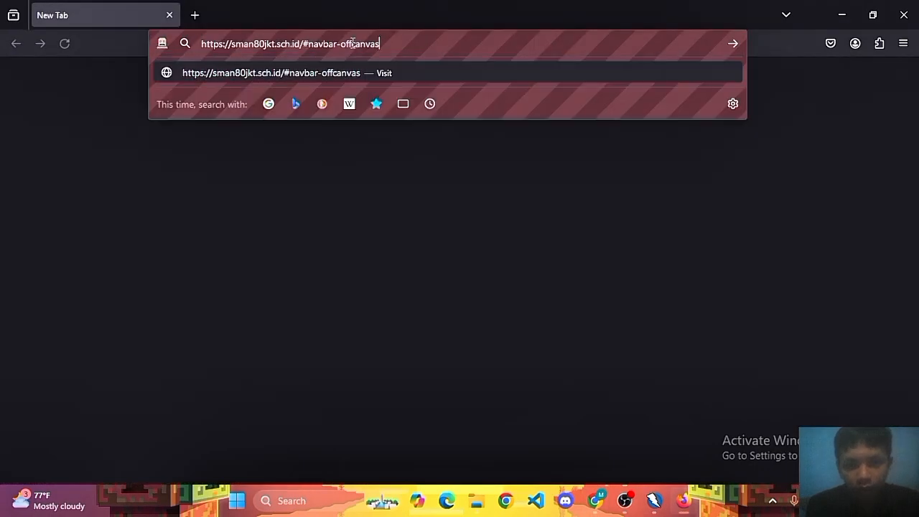
key(Return)
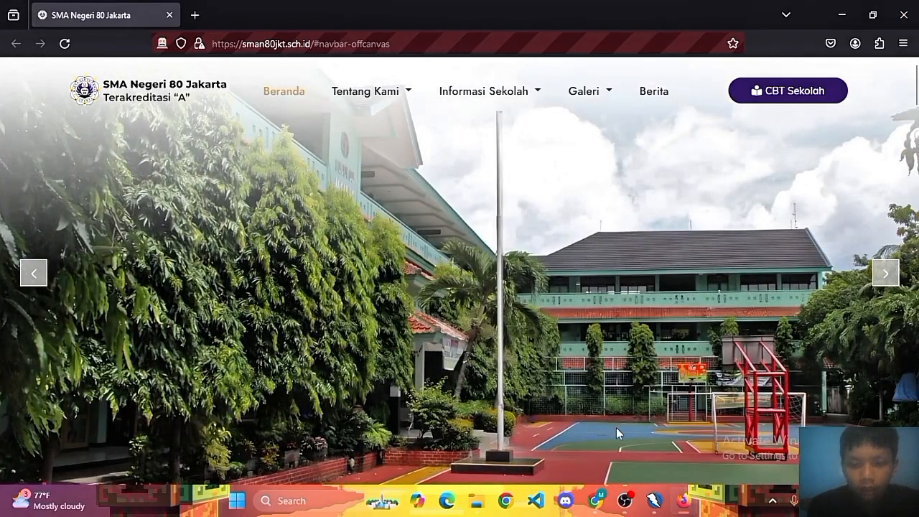
click(654, 500)
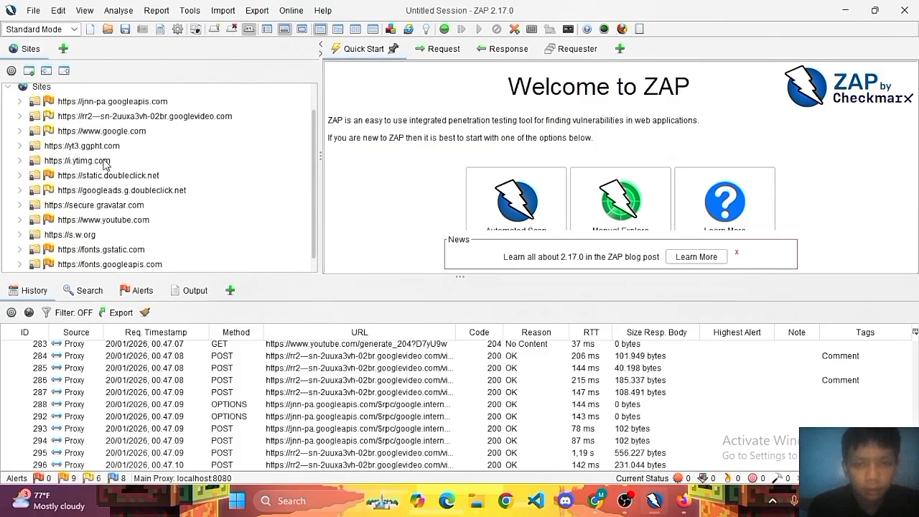
scroll(106, 164, down, 1)
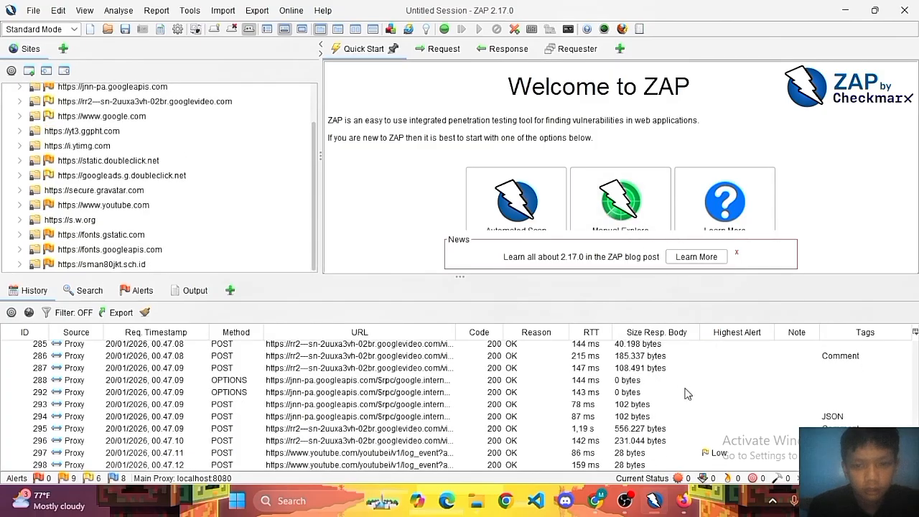
click(681, 506)
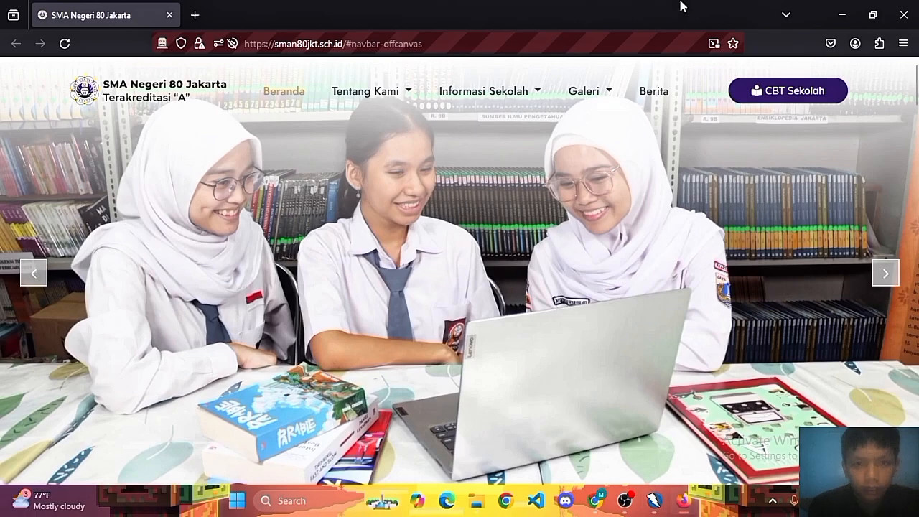
click(821, 14)
scroll(105, 161, up, 1)
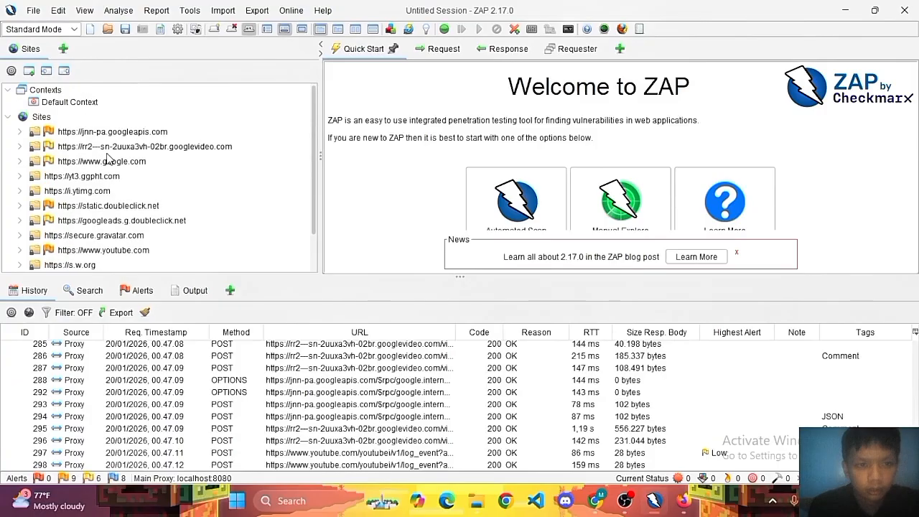
scroll(107, 158, down, 1)
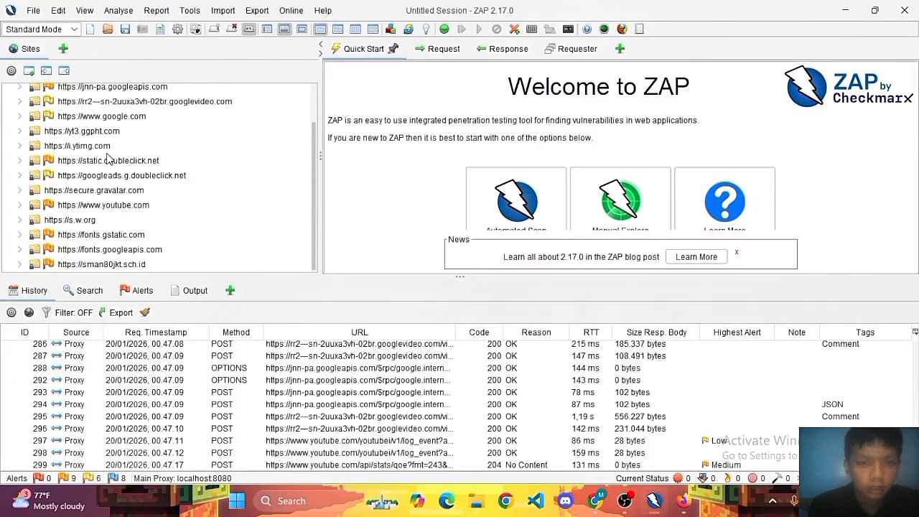
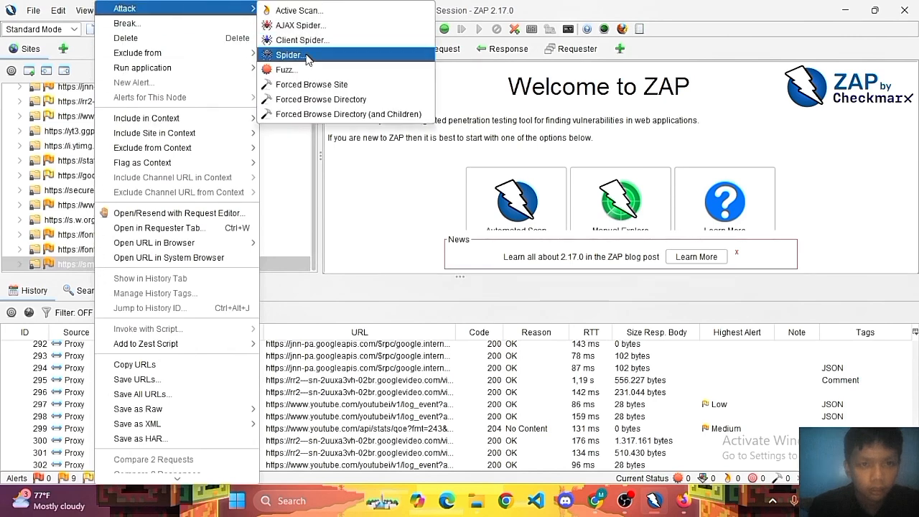
click(290, 55)
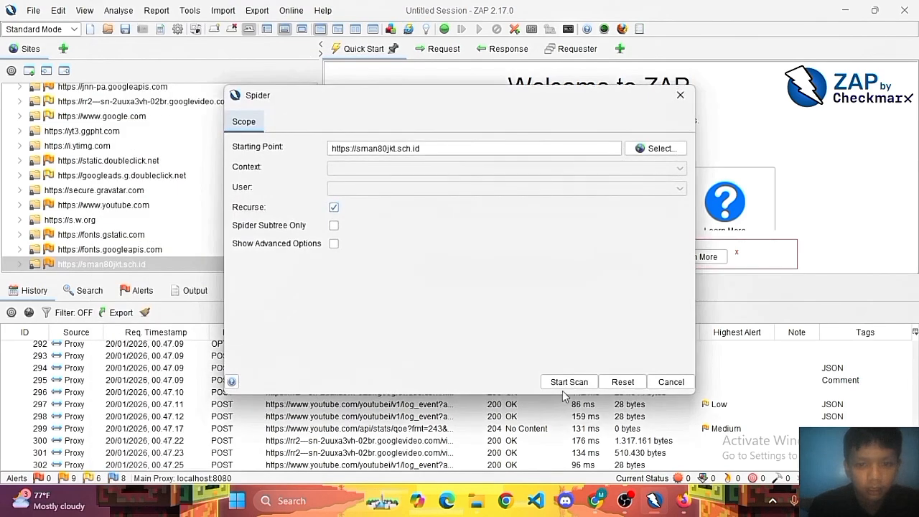
click(568, 323)
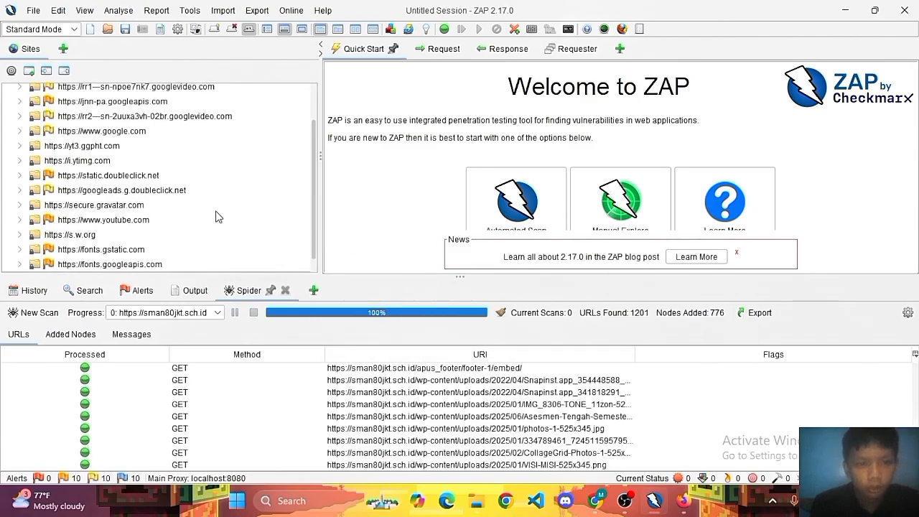
scroll(86, 192, down, 1)
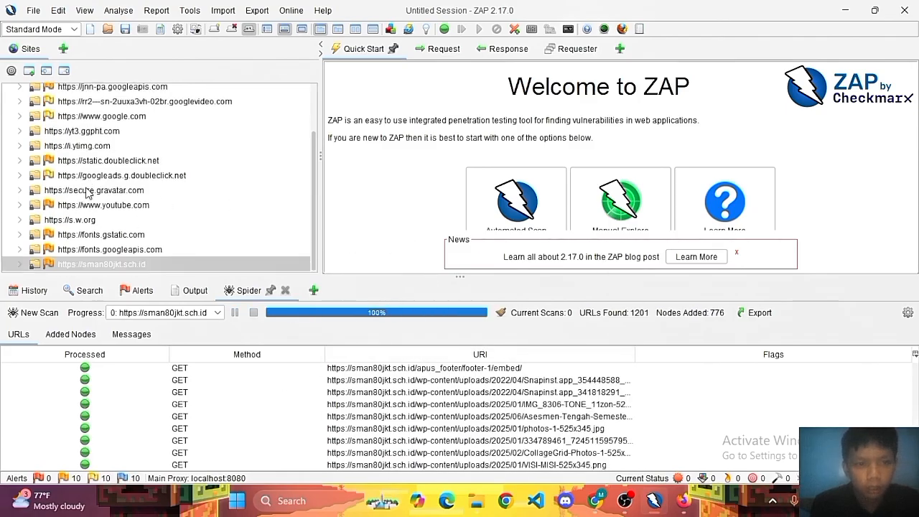
click(20, 264)
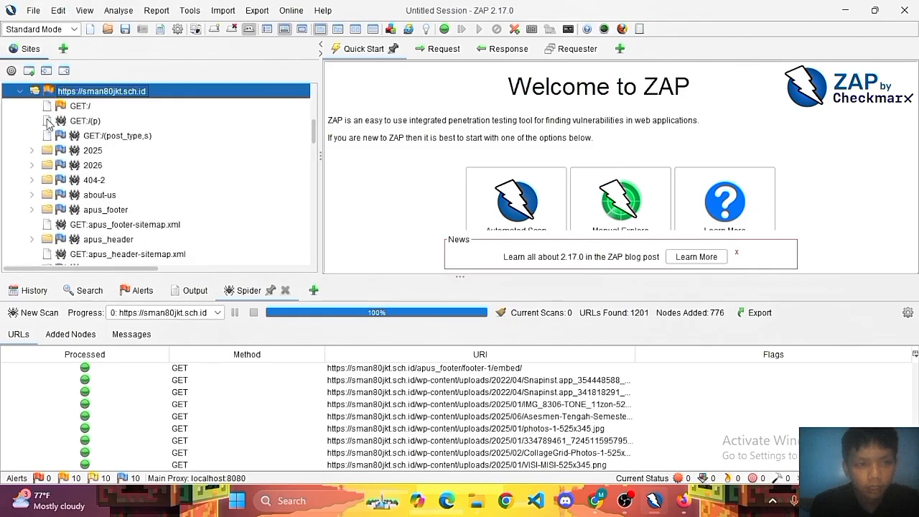
scroll(76, 172, down, 5)
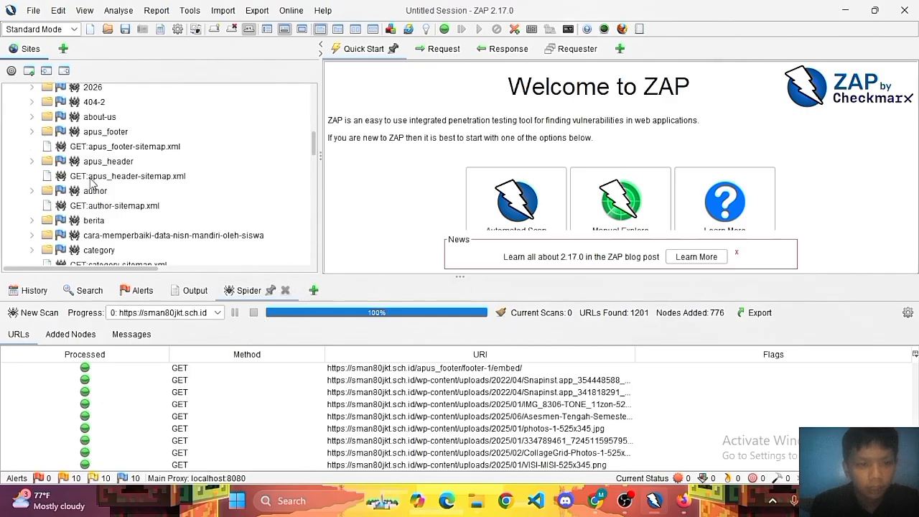
scroll(159, 195, down, 1)
scroll(159, 196, down, 20)
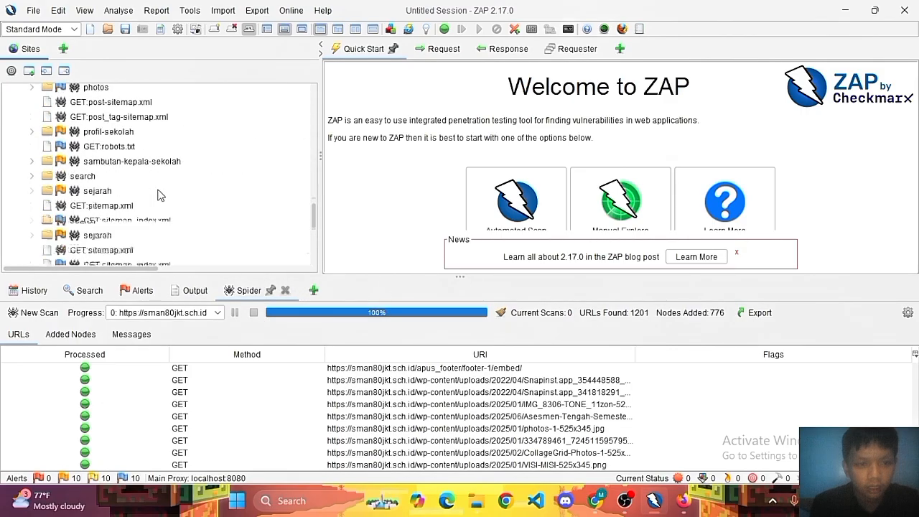
scroll(159, 195, up, 20)
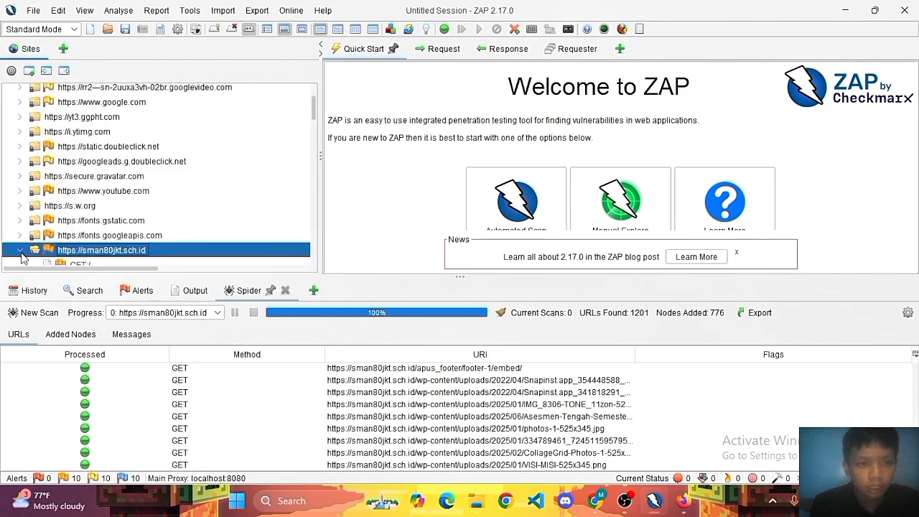
click(20, 252)
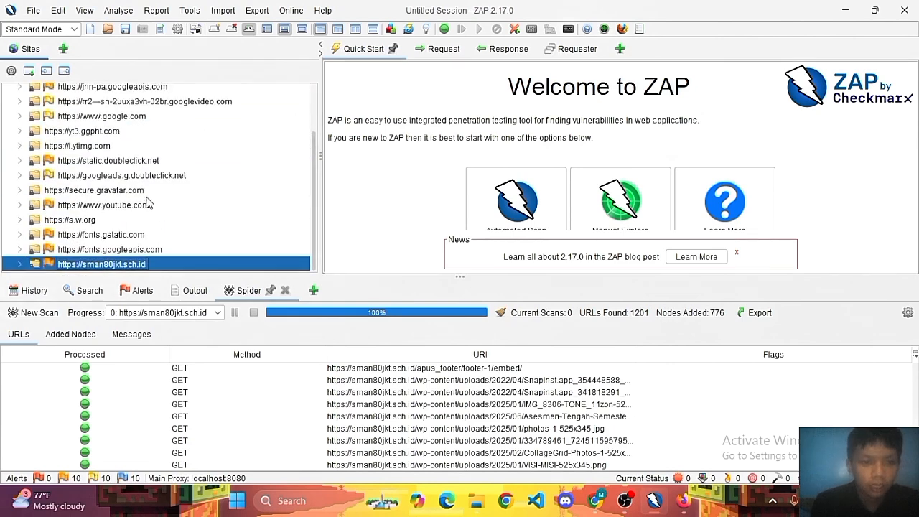
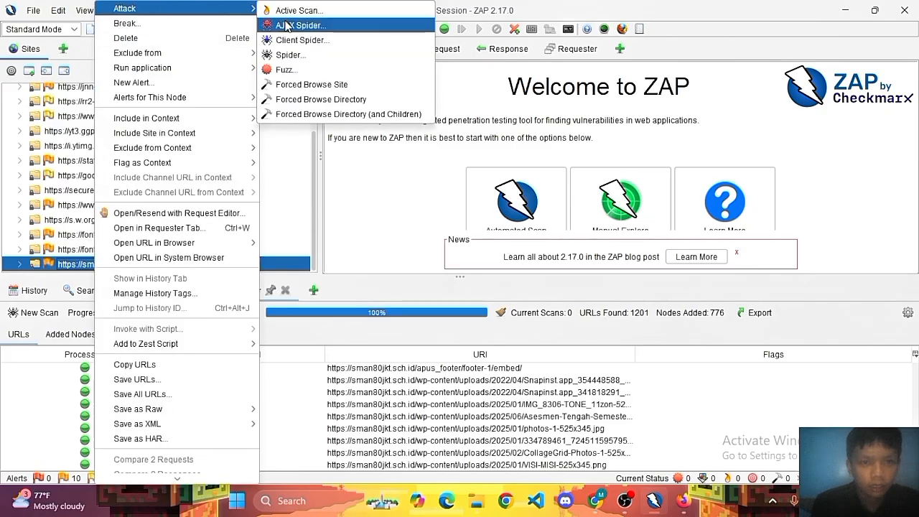
click(287, 26)
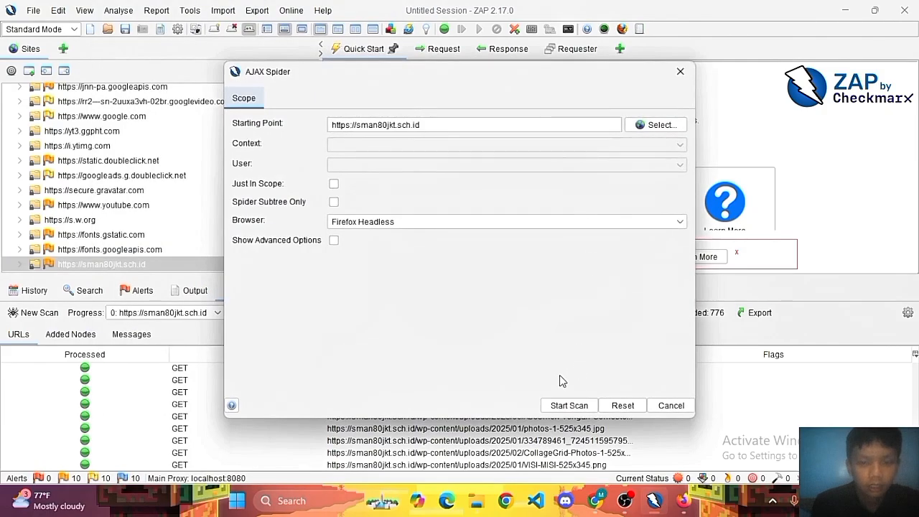
click(565, 404)
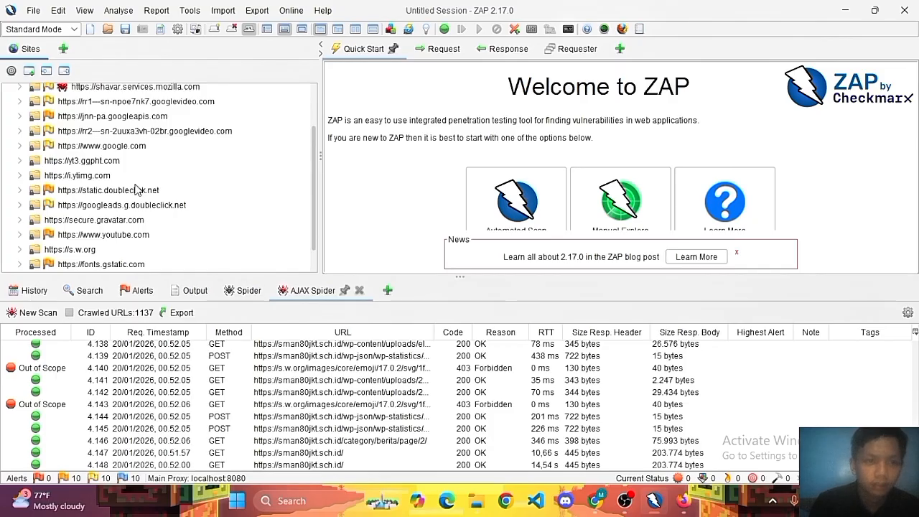
scroll(137, 188, up, 2)
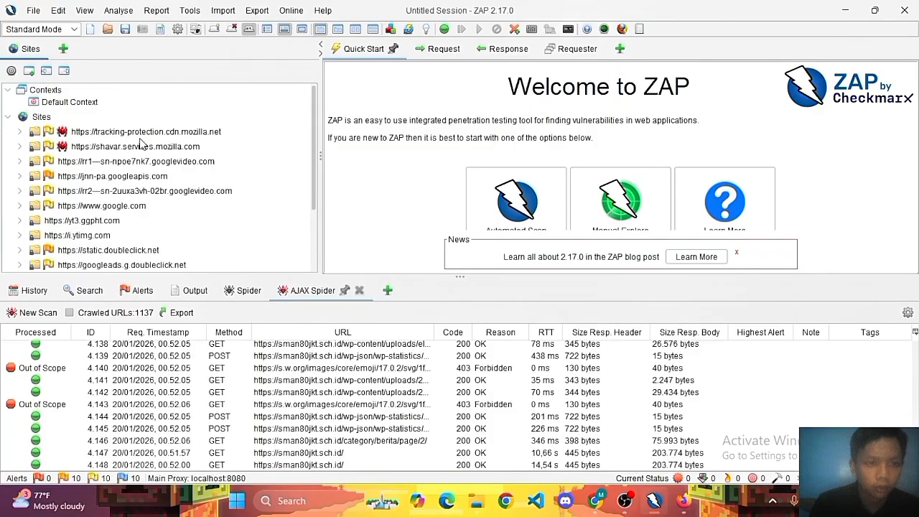
scroll(137, 148, down, 2)
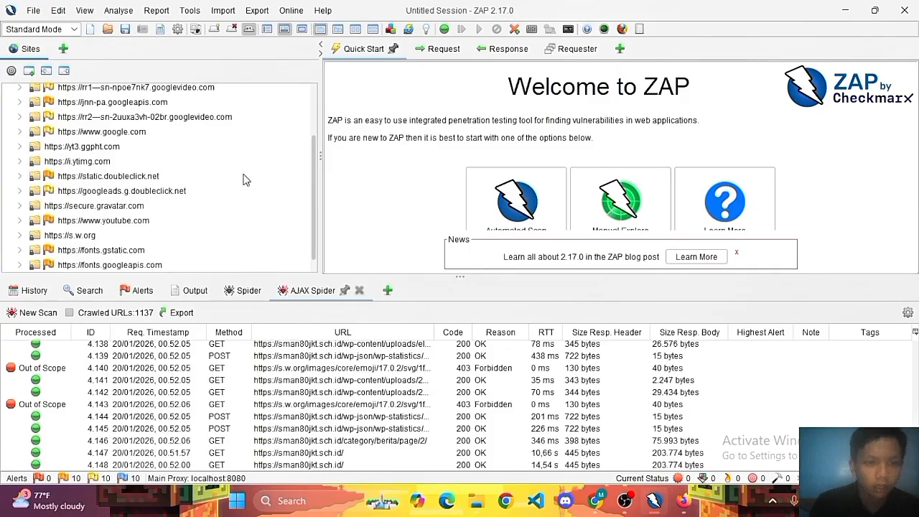
click(101, 269)
click(18, 263)
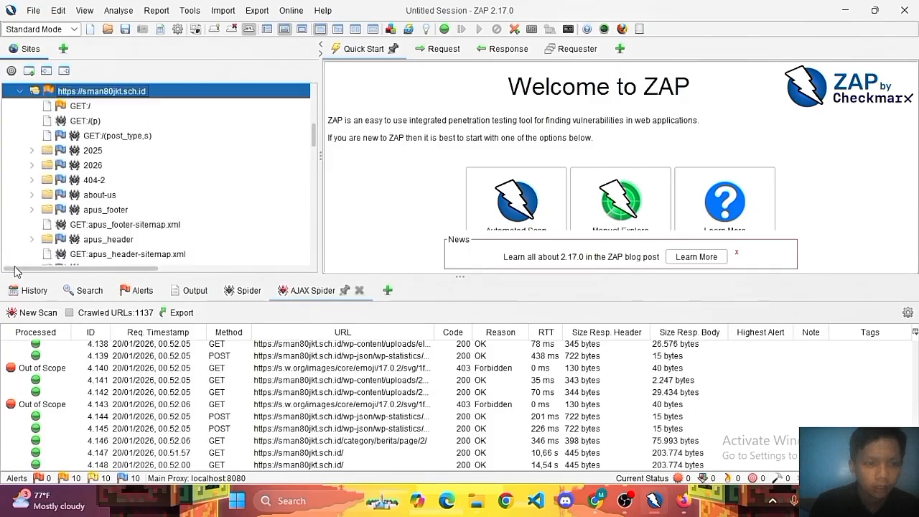
scroll(108, 144, down, 10)
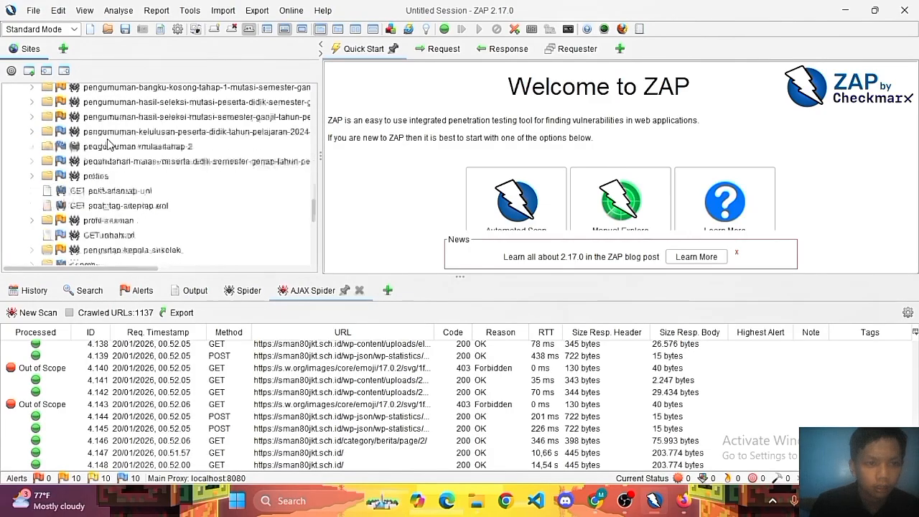
scroll(107, 143, down, 6)
scroll(119, 173, up, 10)
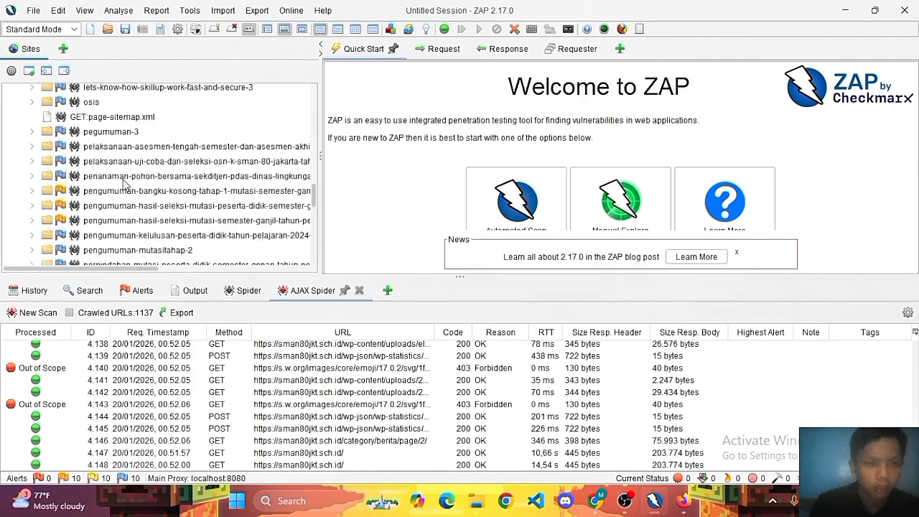
scroll(130, 183, up, 12)
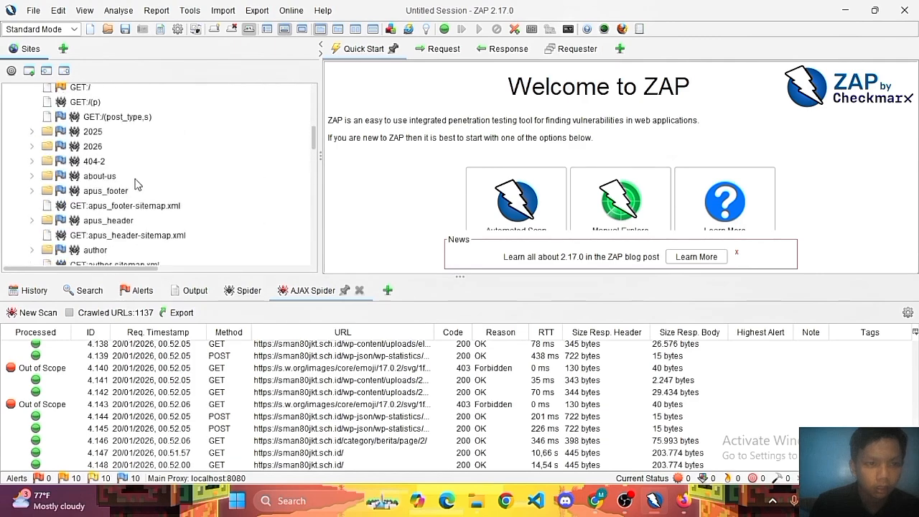
scroll(136, 184, up, 2)
scroll(137, 184, down, 15)
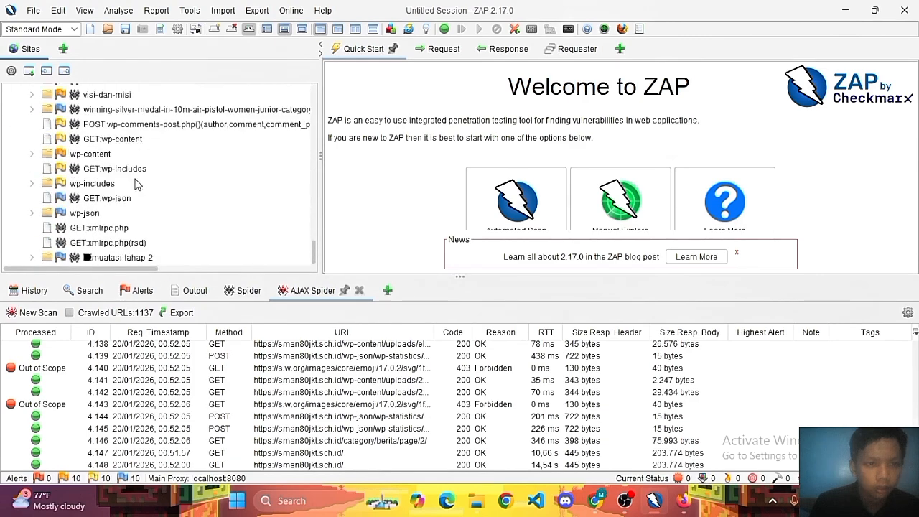
scroll(136, 185, up, 20)
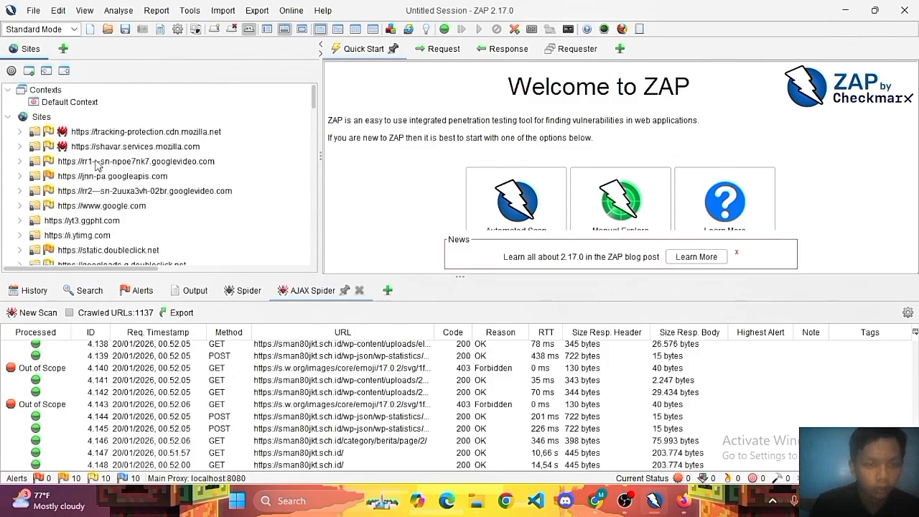
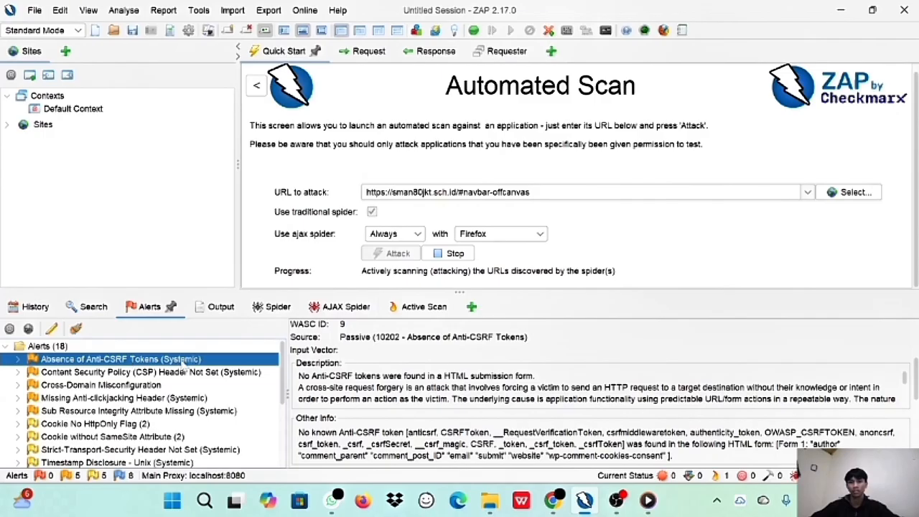
Examine the Absence of Anti-CSRF Tokens and Content Security Policy (CSP) Header Not Set alerts, and open the Cross-Domain Misconfiguration alert's full details.
double_click(186, 366)
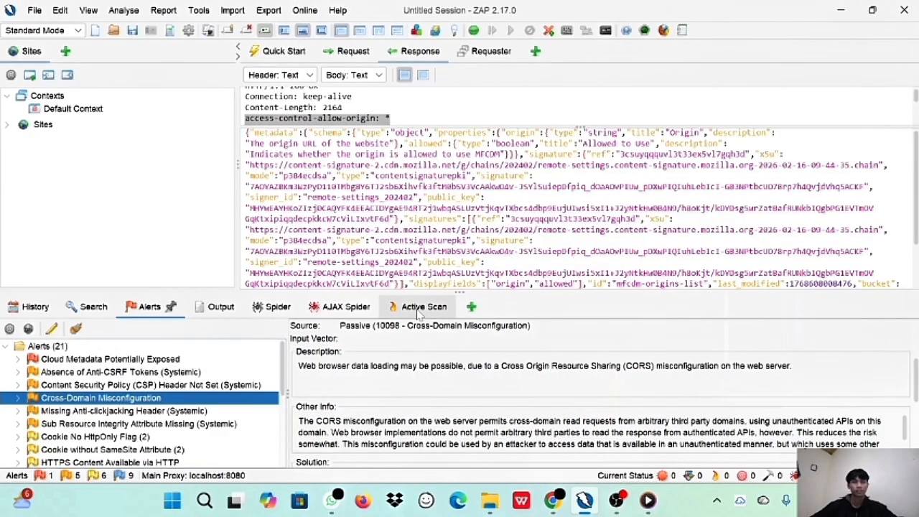
click(115, 386)
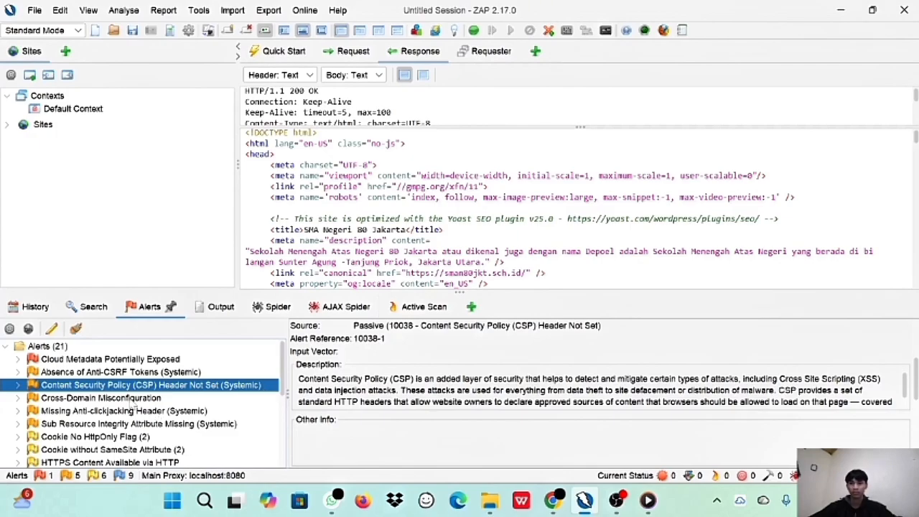
double_click(132, 399)
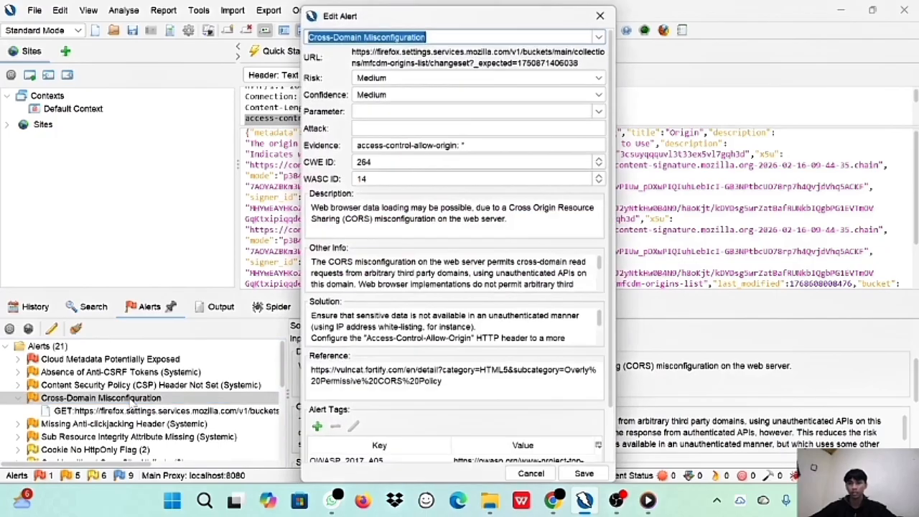